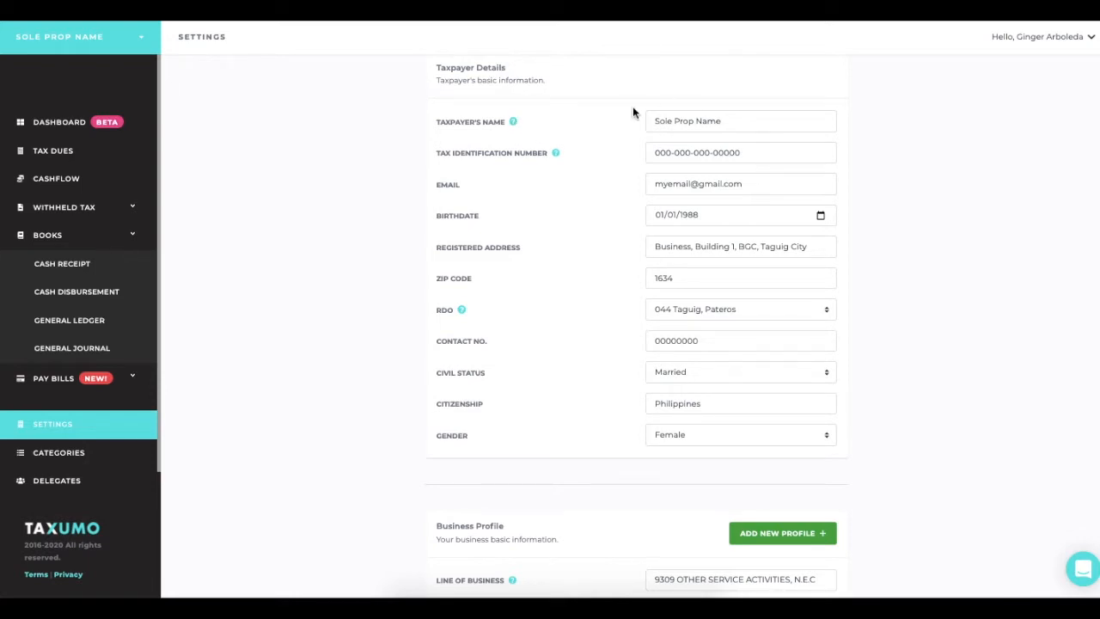
Turn the Tax Filing email notification off and back on.
drag(654, 120, 739, 120)
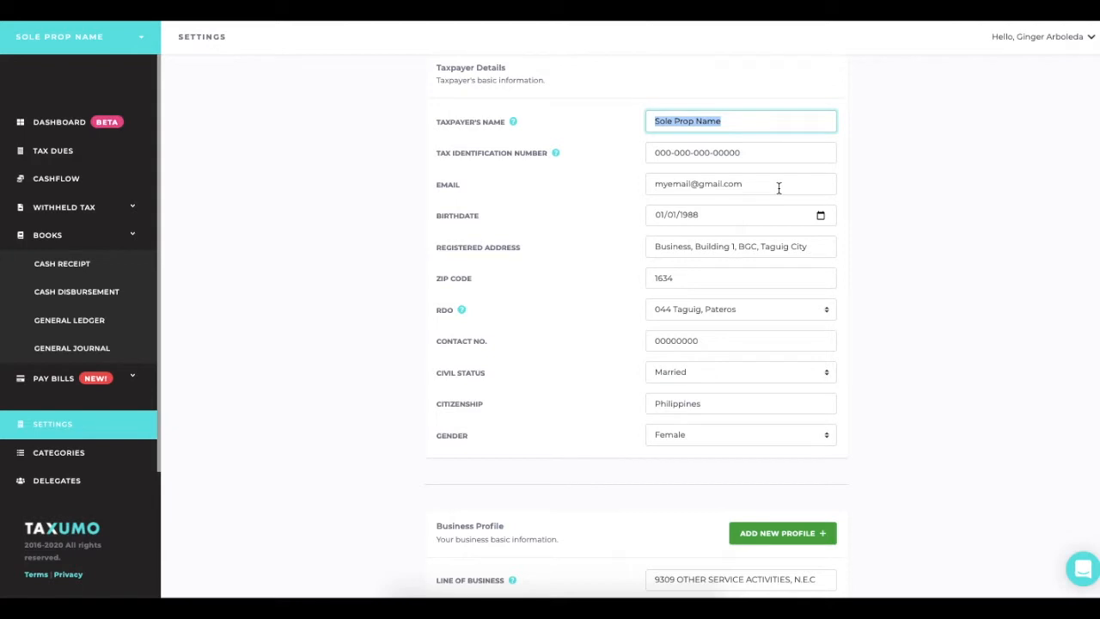
scroll(577, 215, up, 3)
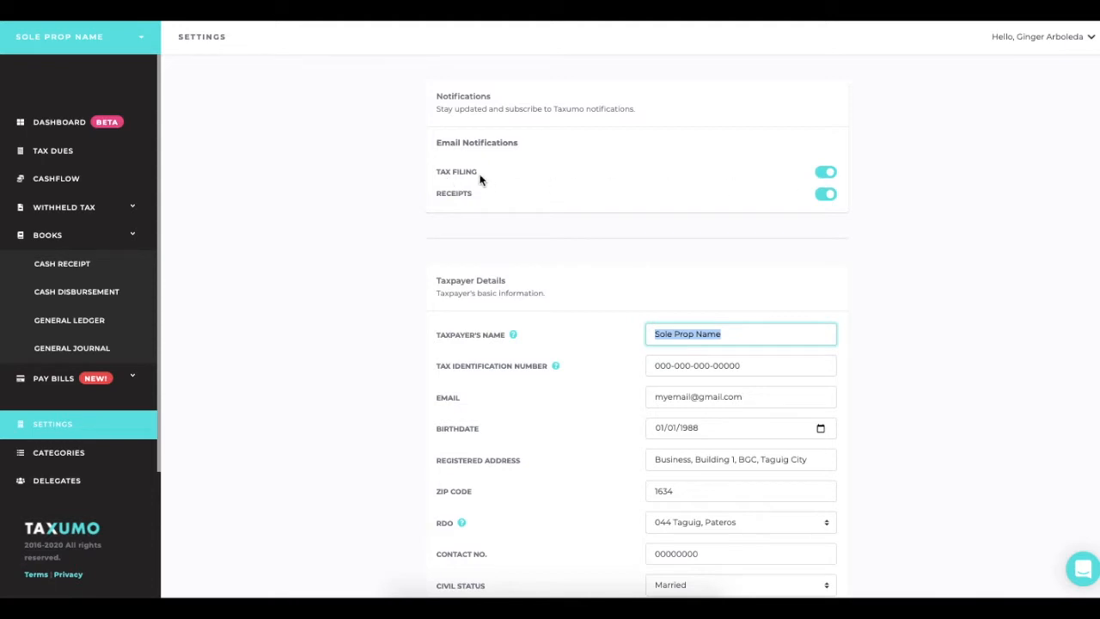
scroll(668, 396, up, 2)
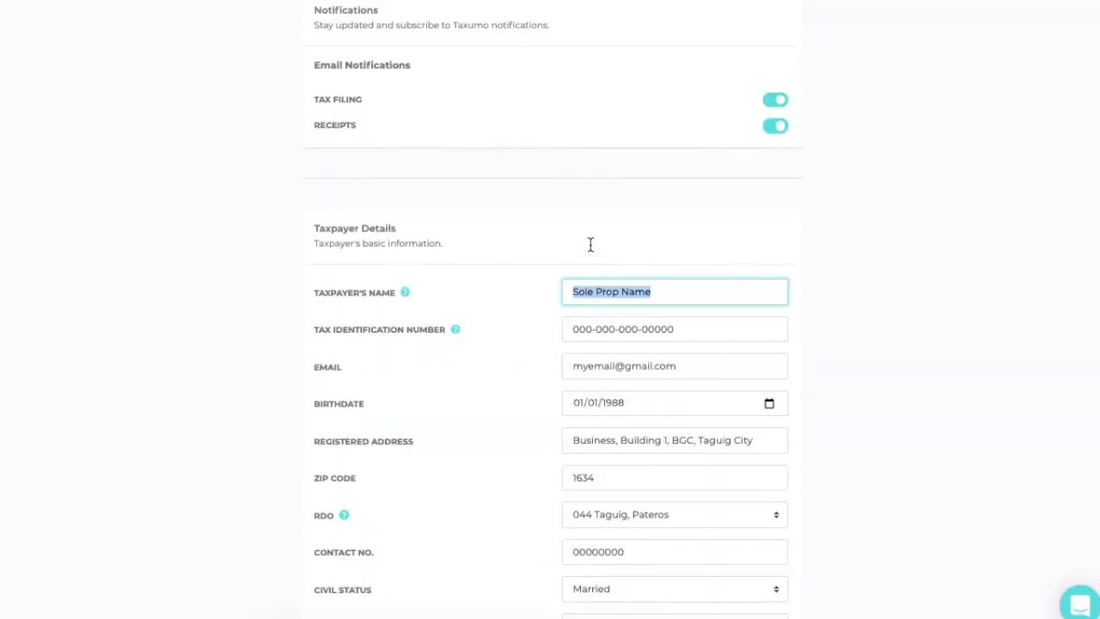
click(776, 104)
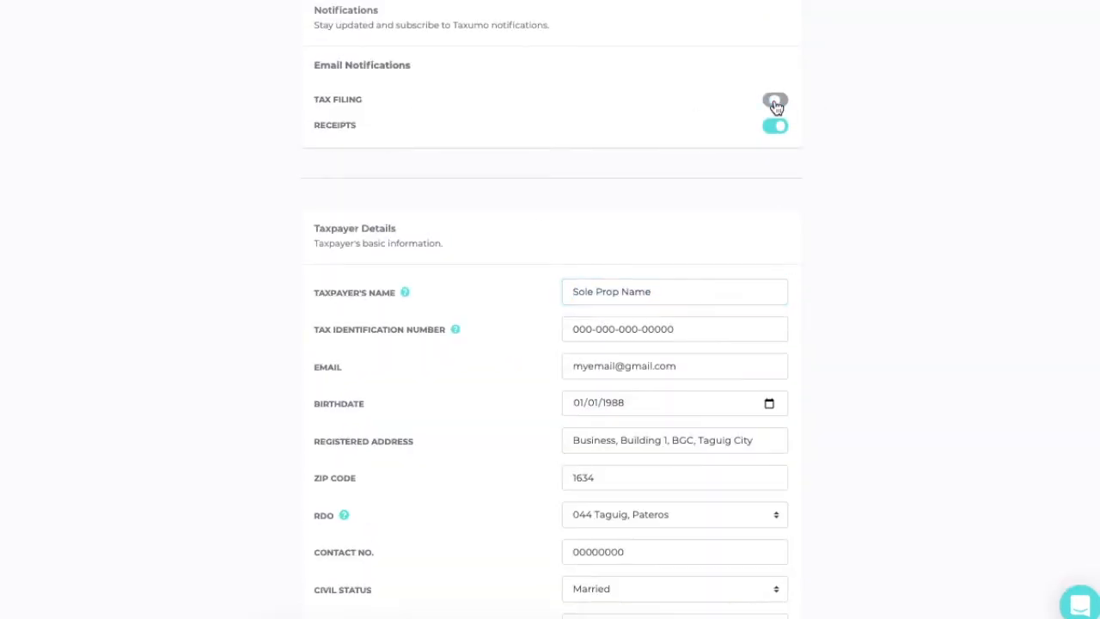
click(776, 103)
Search the Business Profile's line of business options for "other" and "others".
scroll(590, 223, down, 1)
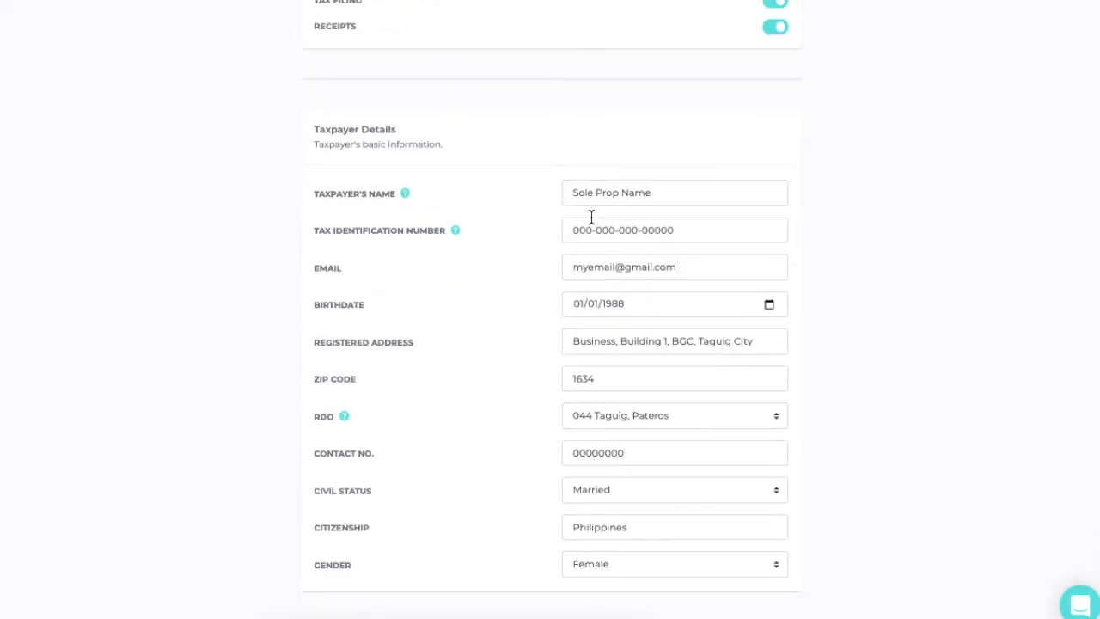
scroll(591, 219, down, 4)
scroll(590, 225, up, 1)
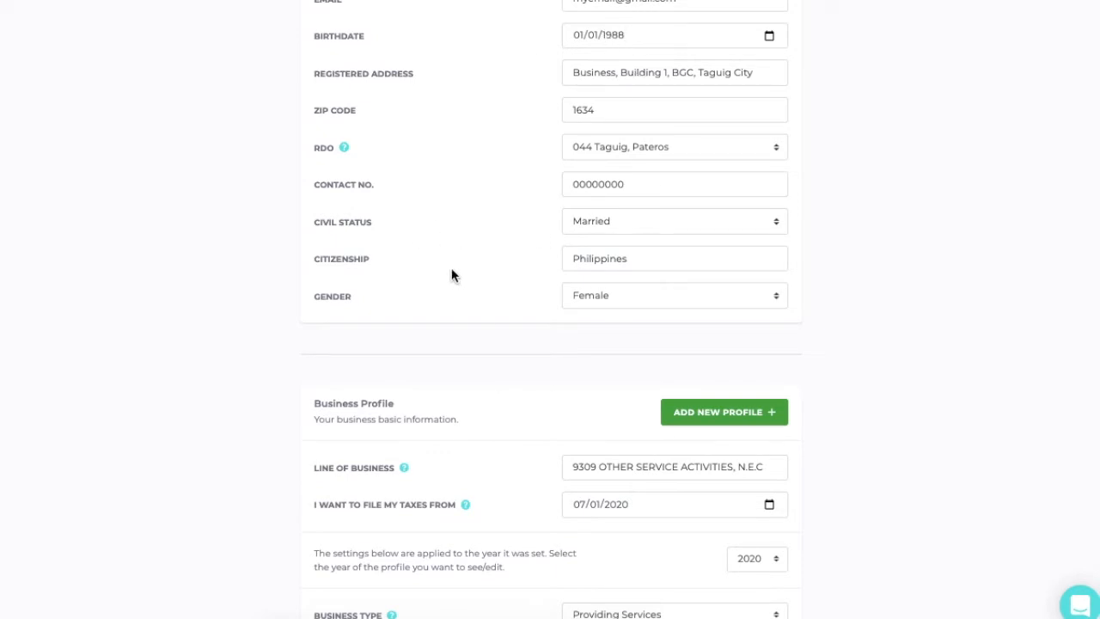
scroll(463, 252, down, 1)
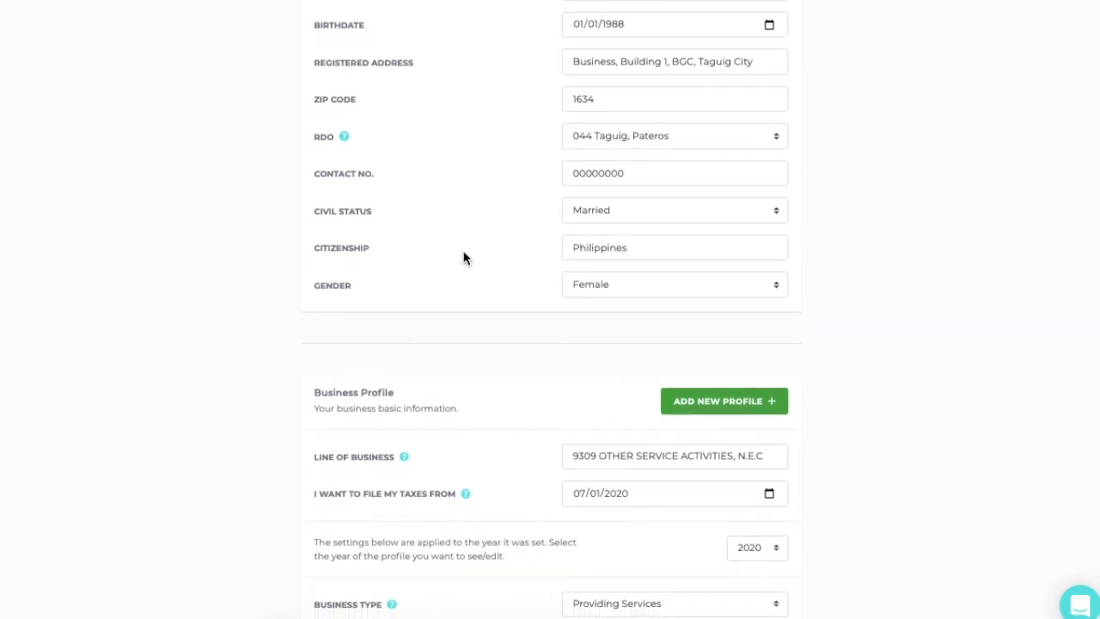
scroll(463, 256, down, 2)
scroll(461, 253, down, 2)
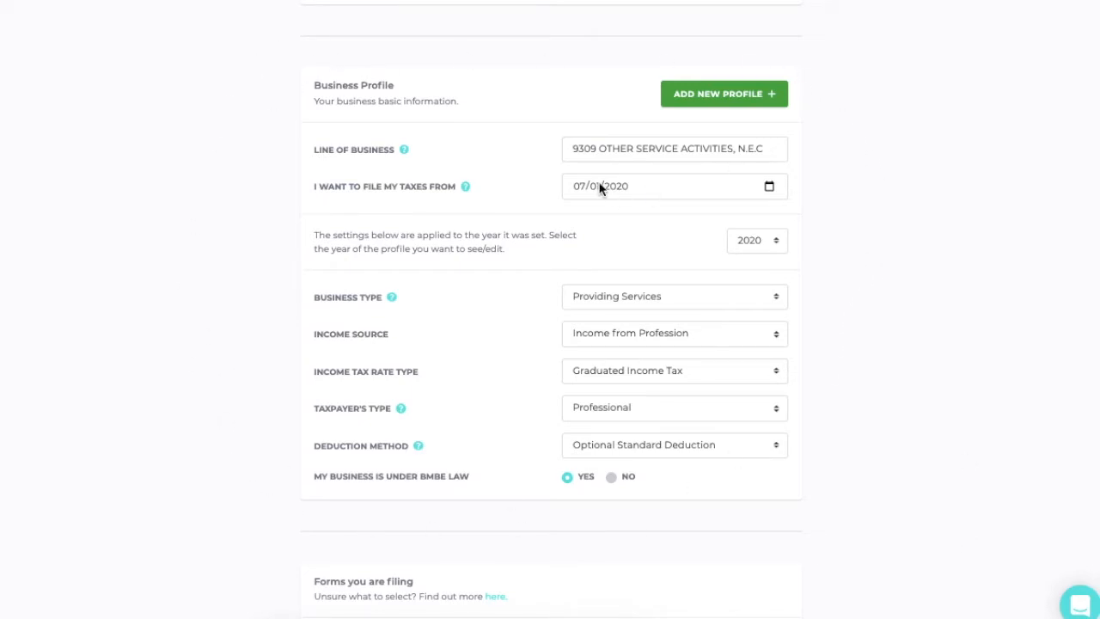
click(607, 150)
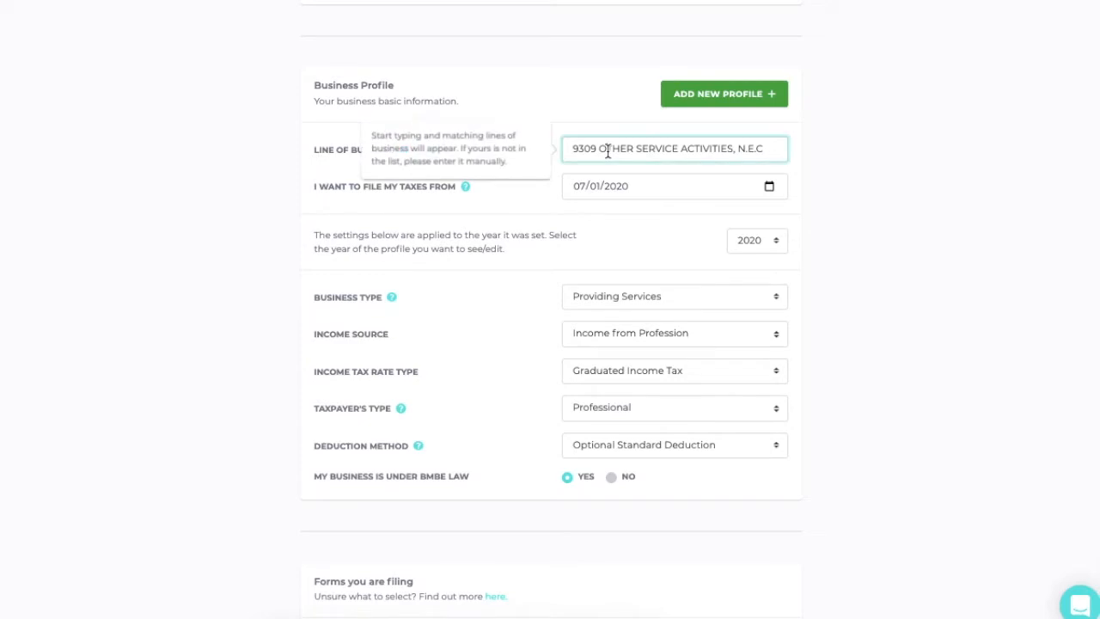
drag(761, 146, 562, 136)
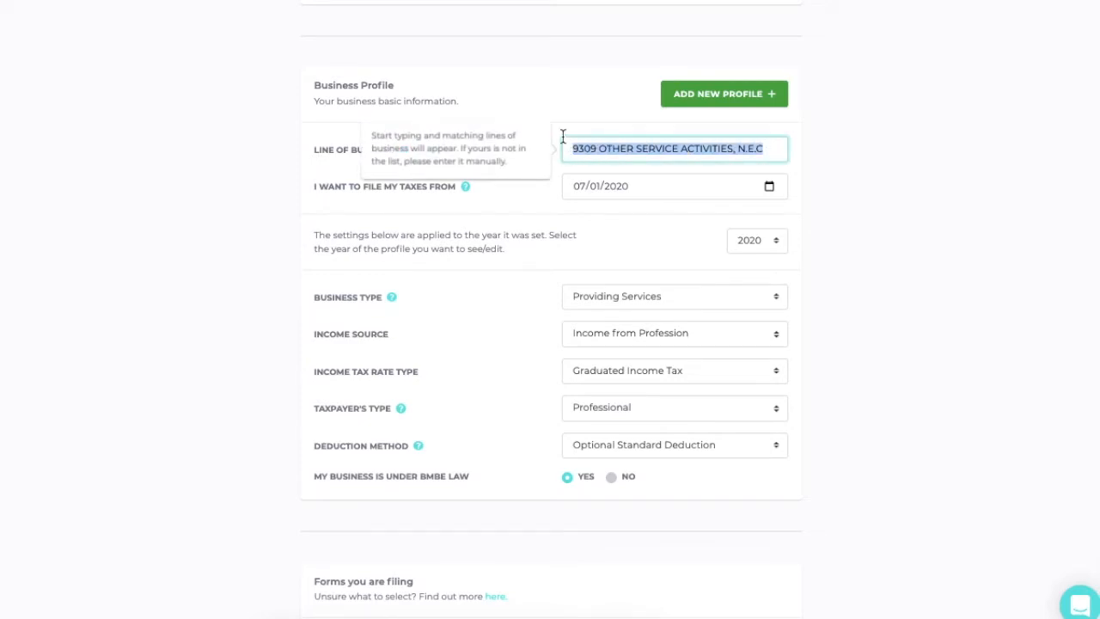
text(other)
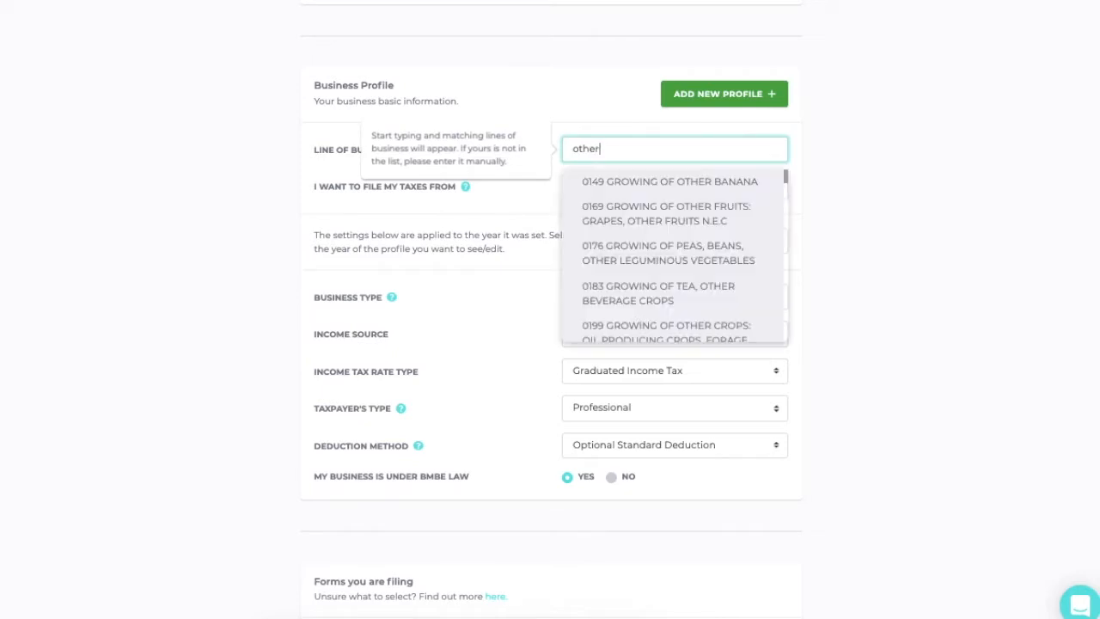
scroll(623, 317, down, 1)
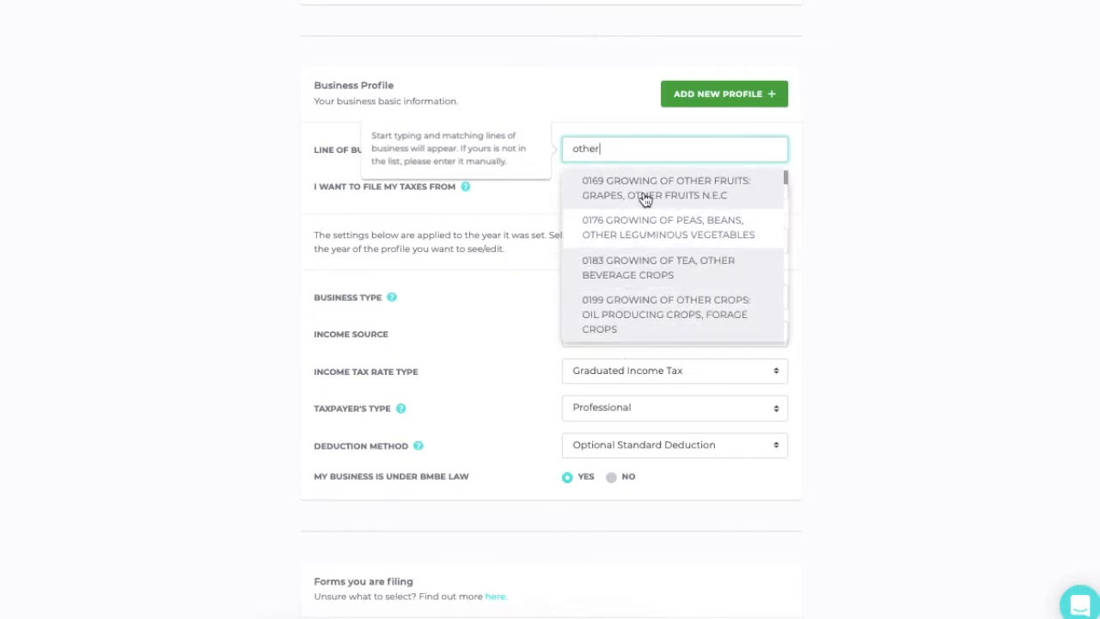
text(s)
drag(624, 152, 540, 151)
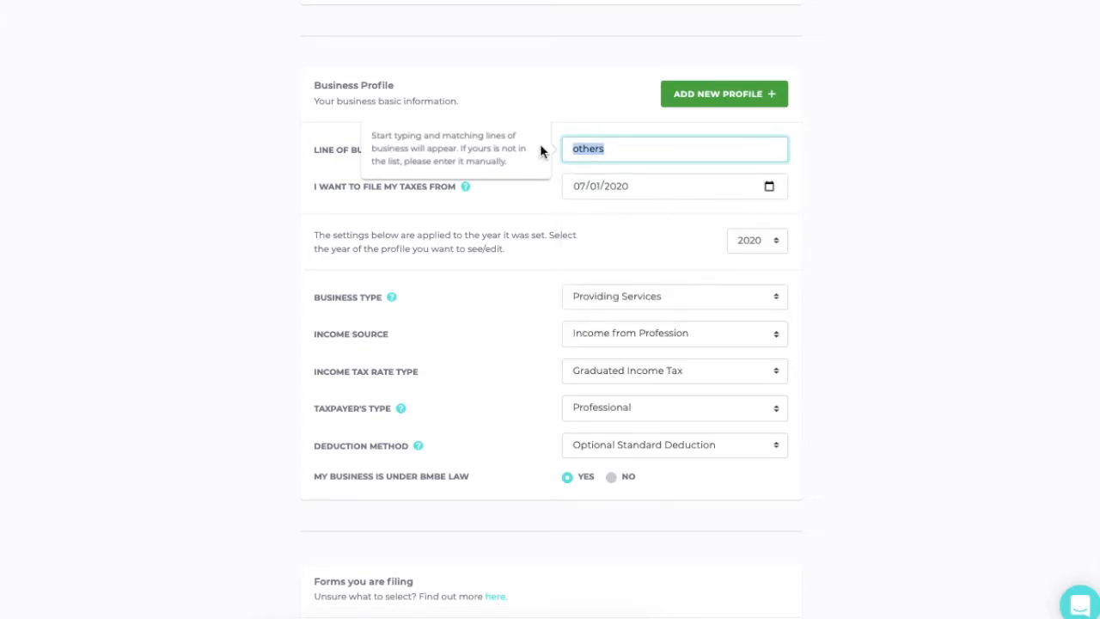
Search the line of business for "other ser" and choose 9309 OTHER SERVICE ACTIVITIES, N.E.C.
text(other se)
text(vices)
key(BackSpace)
key(BackSpace)
key(BackSpace)
key(BackSpace)
key(BackSpace)
text(r)
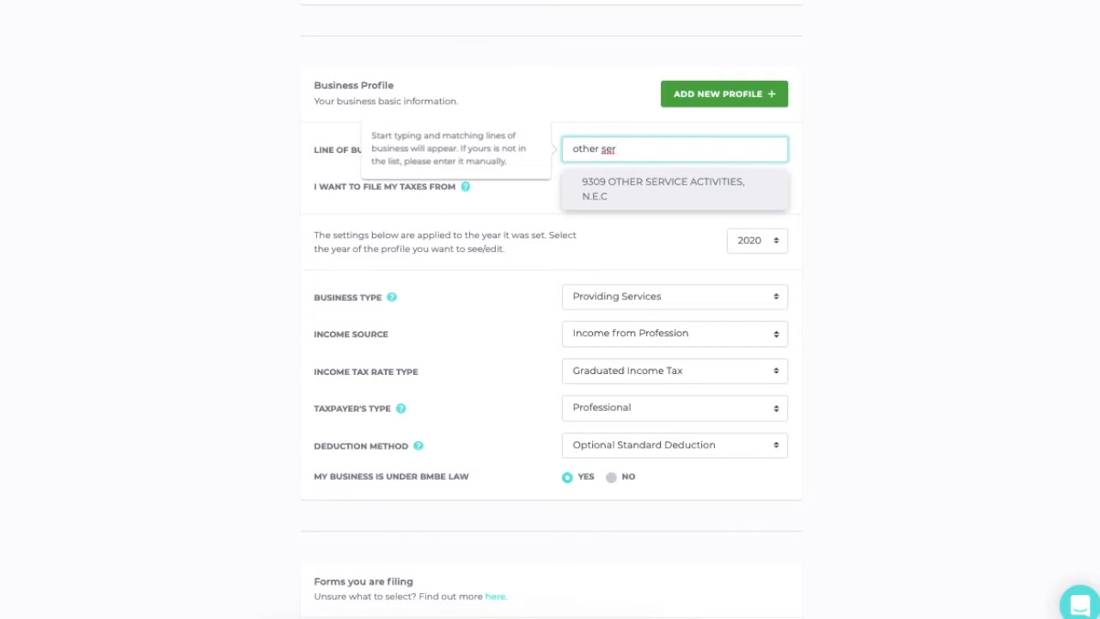
click(653, 193)
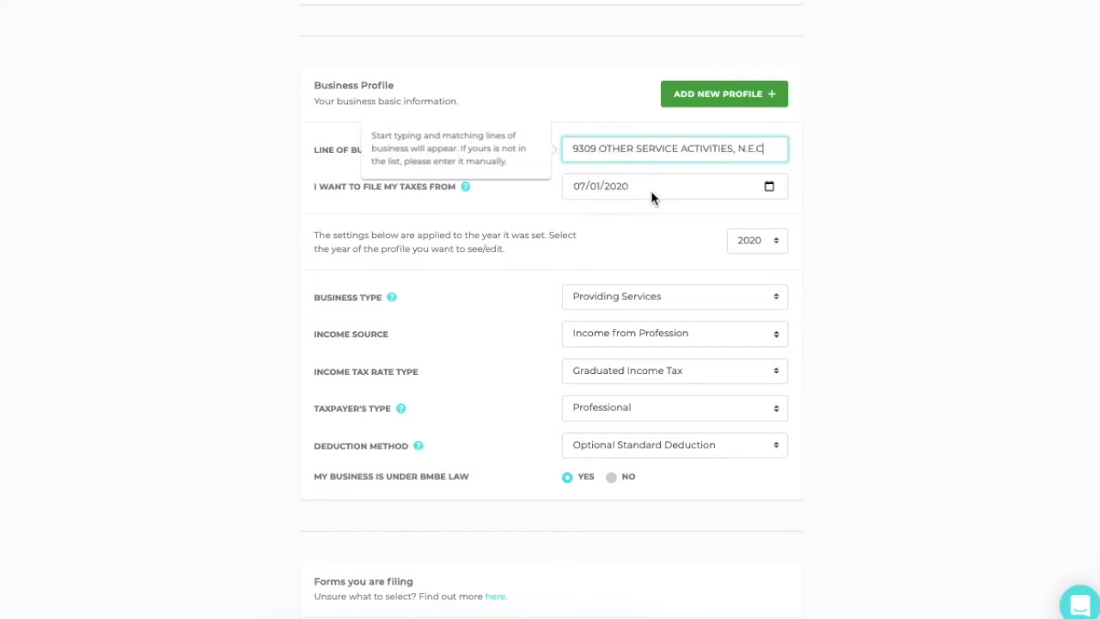
click(877, 187)
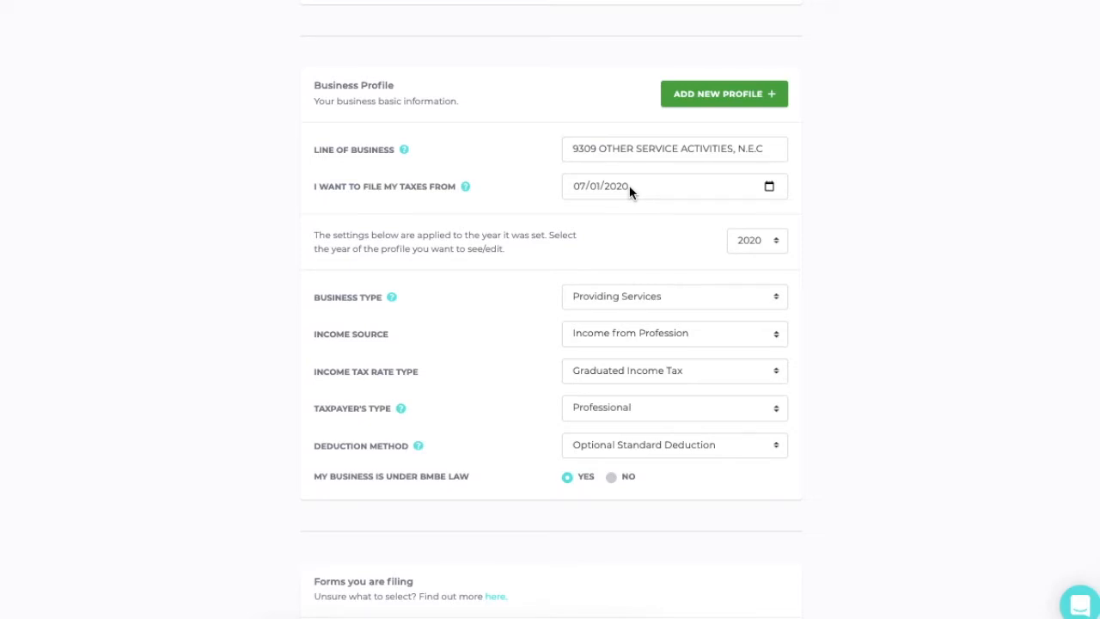
Inspect the calendar for the tax filing start date and the available profile years, keeping 2020 selected.
click(668, 199)
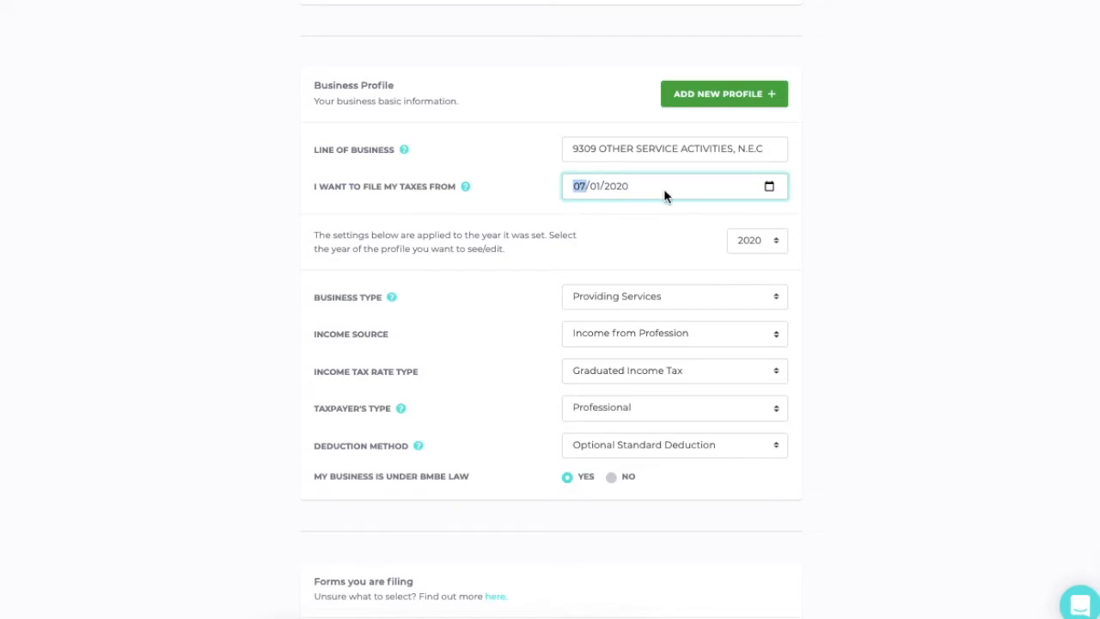
click(770, 187)
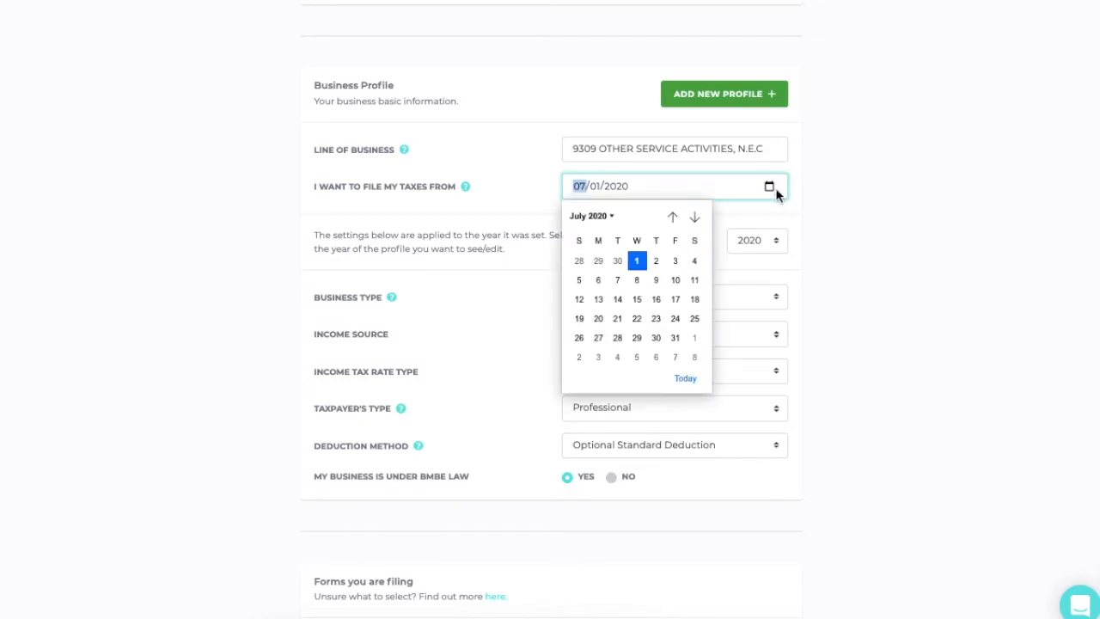
click(842, 210)
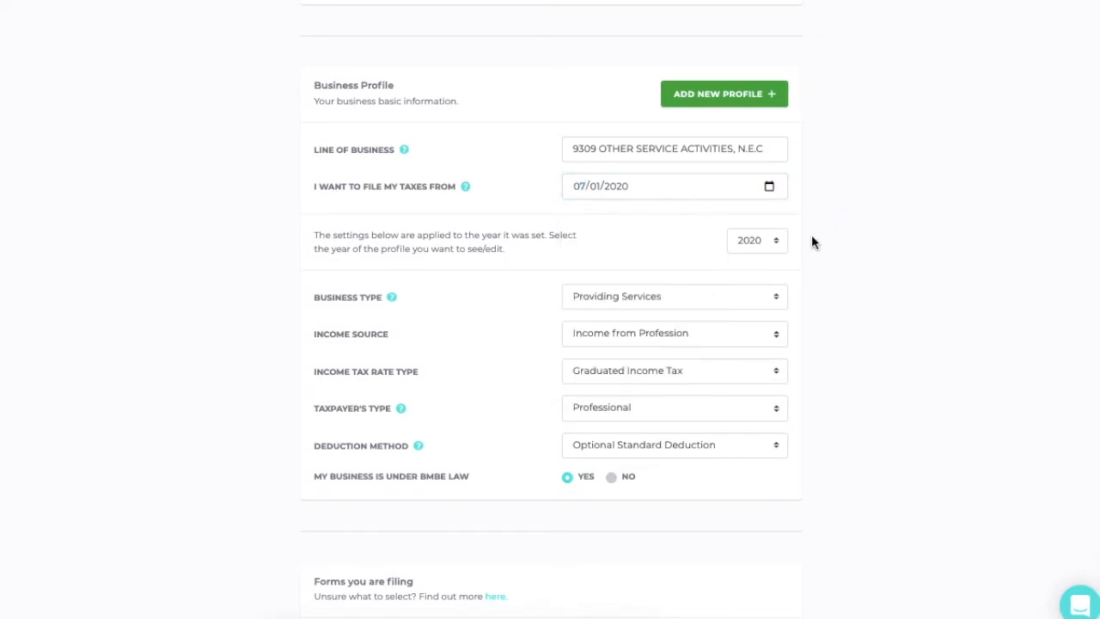
click(767, 249)
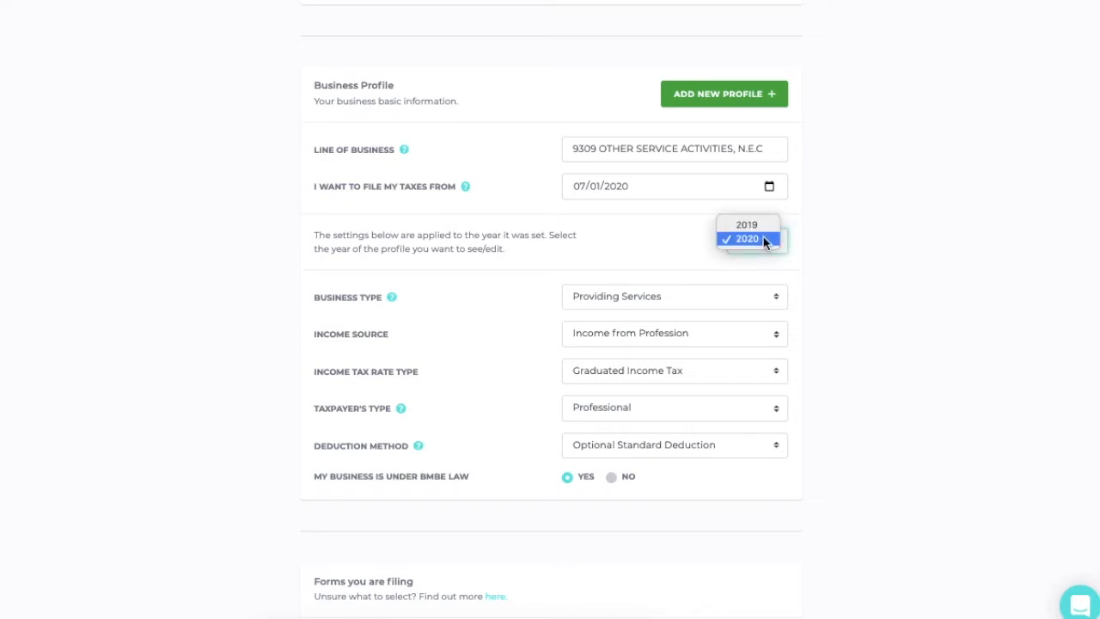
click(761, 240)
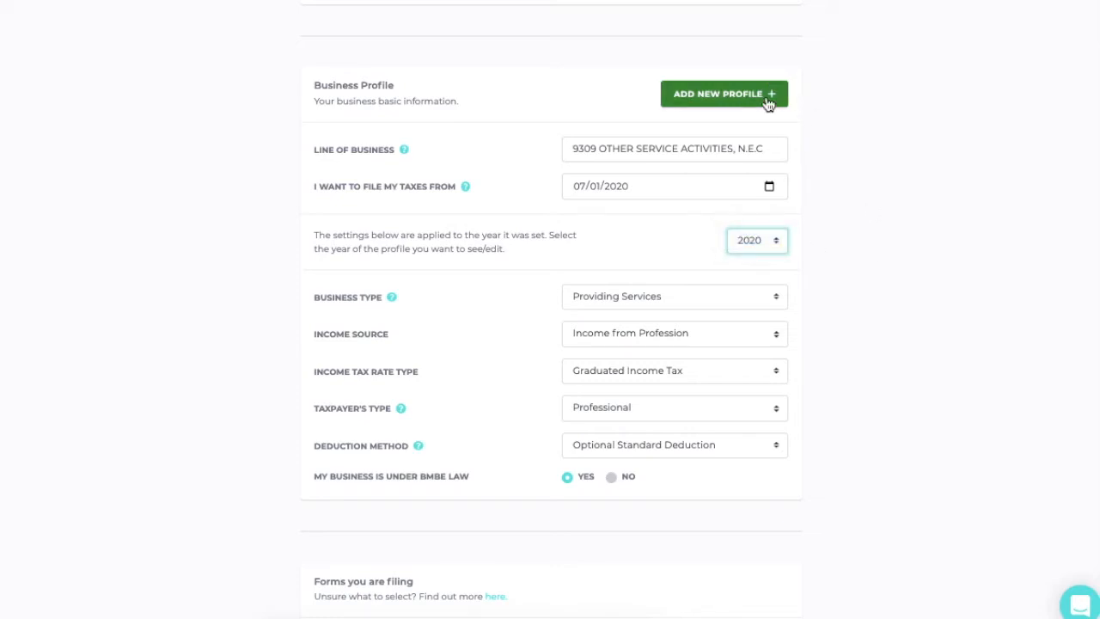
Examine the applicable year options in the new business profile form, and cancel the form.
click(767, 99)
click(607, 79)
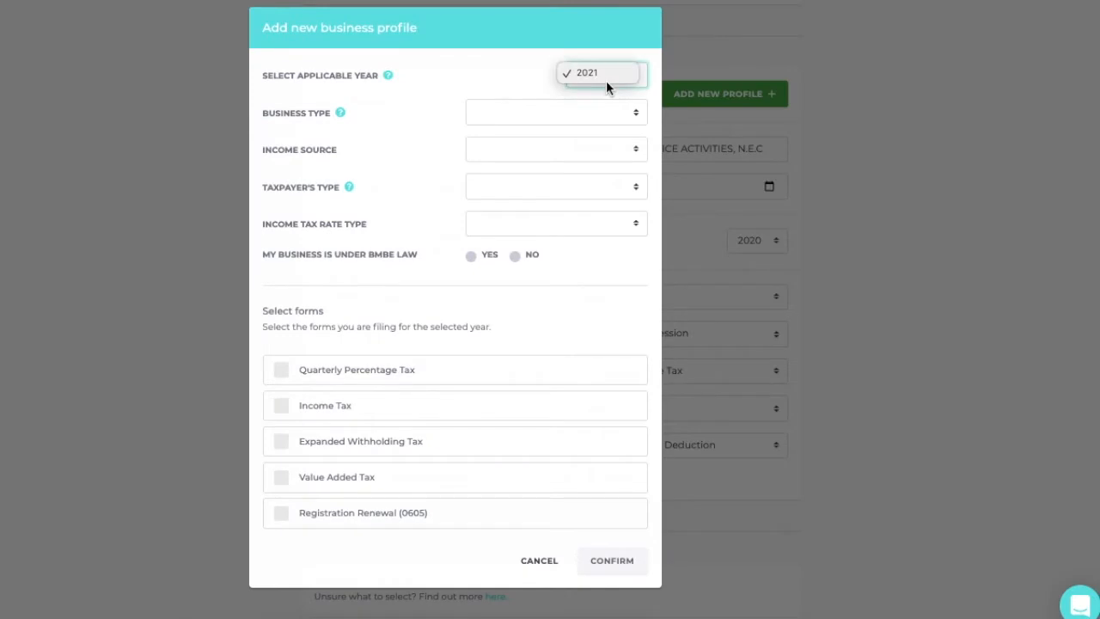
click(890, 163)
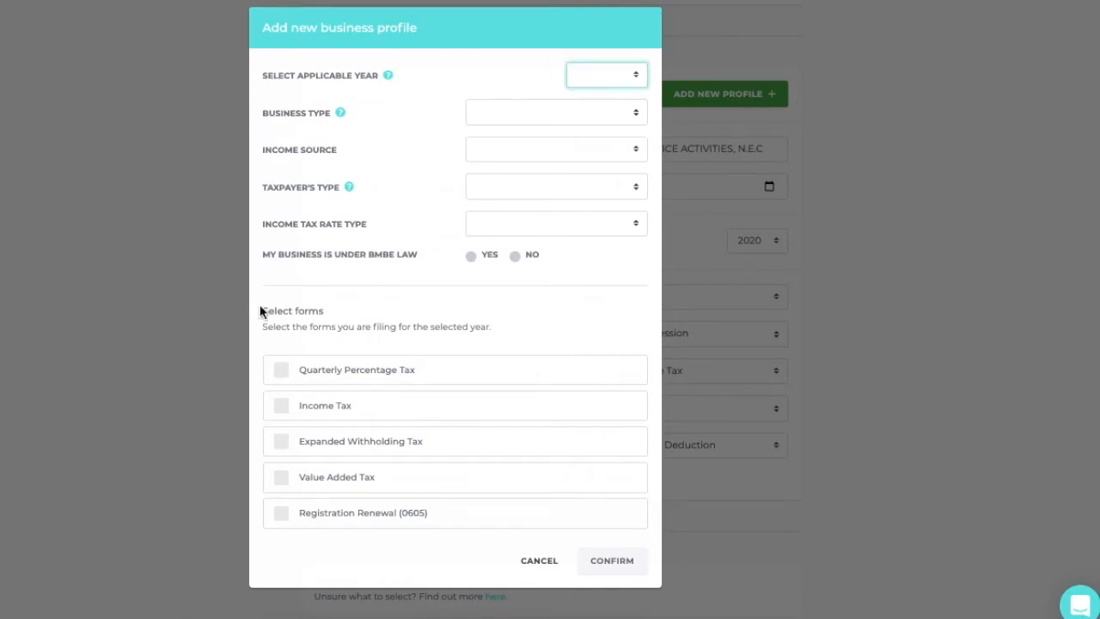
click(538, 561)
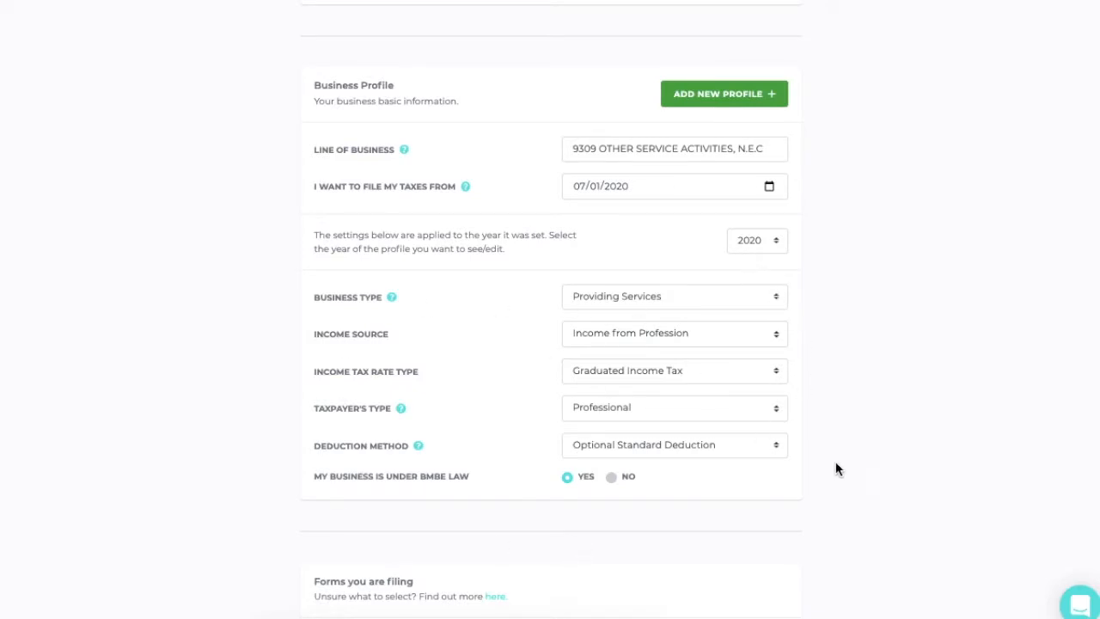
Select Providing Services as the business type and Income from Profession as the income source for 2020.
scroll(837, 469, down, 1)
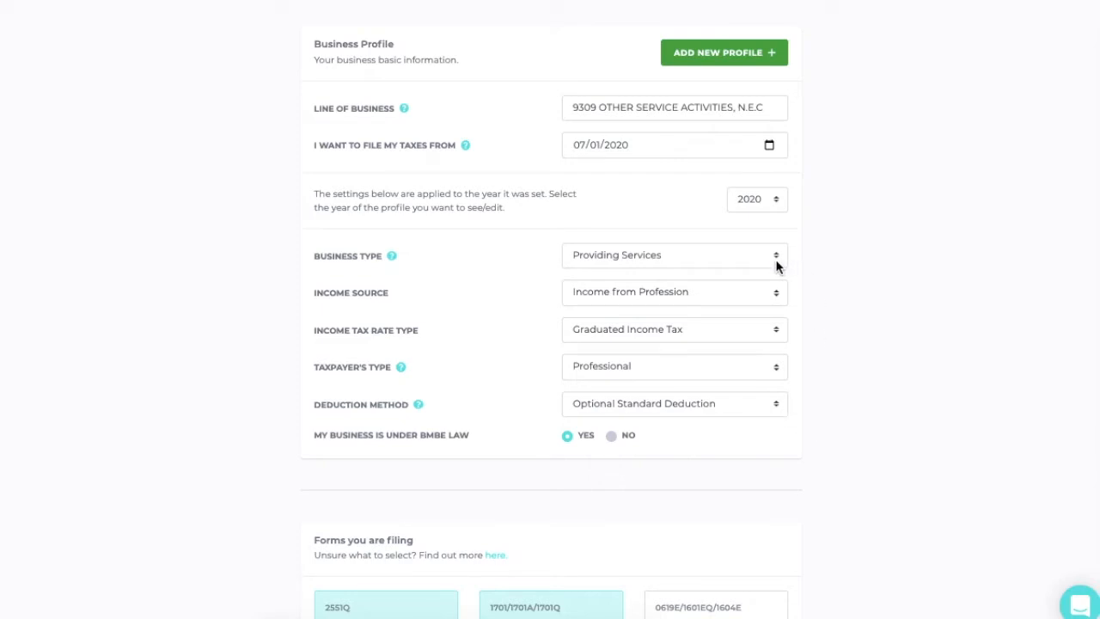
click(732, 263)
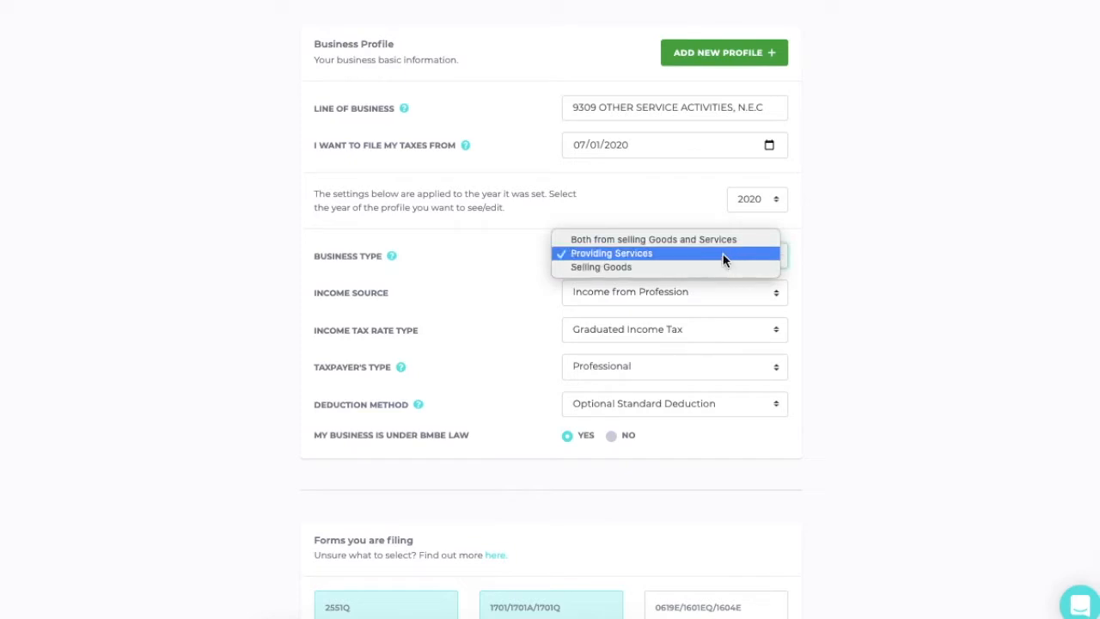
click(723, 255)
click(724, 292)
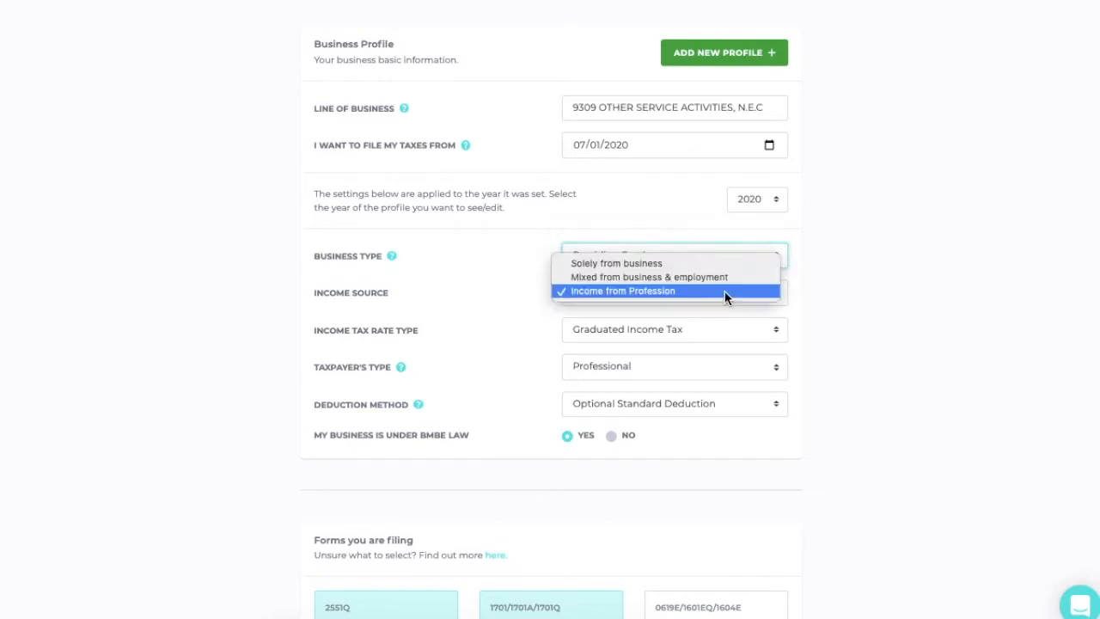
click(724, 290)
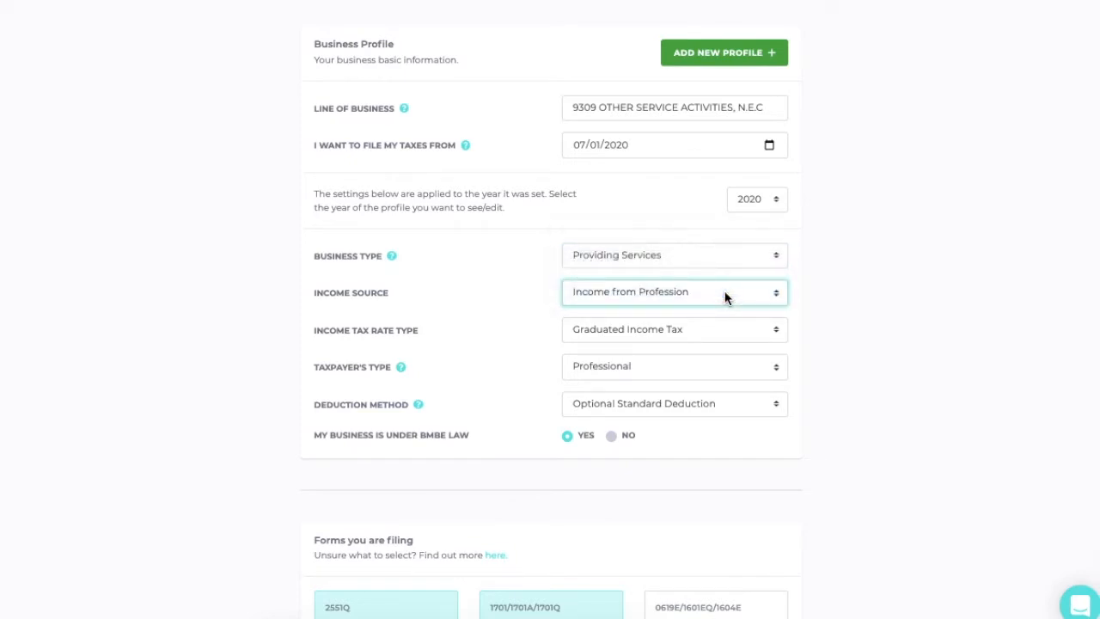
Select Professional as the taxpayer's type and set the income tax rate type to 8% Gross Receipt Tax.
click(717, 376)
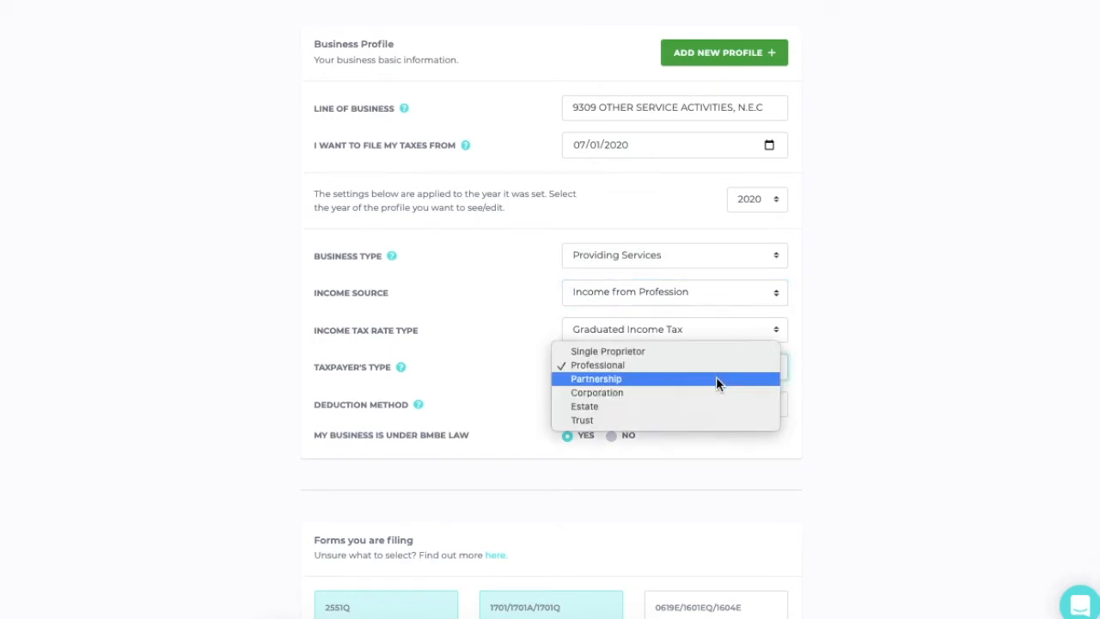
click(713, 364)
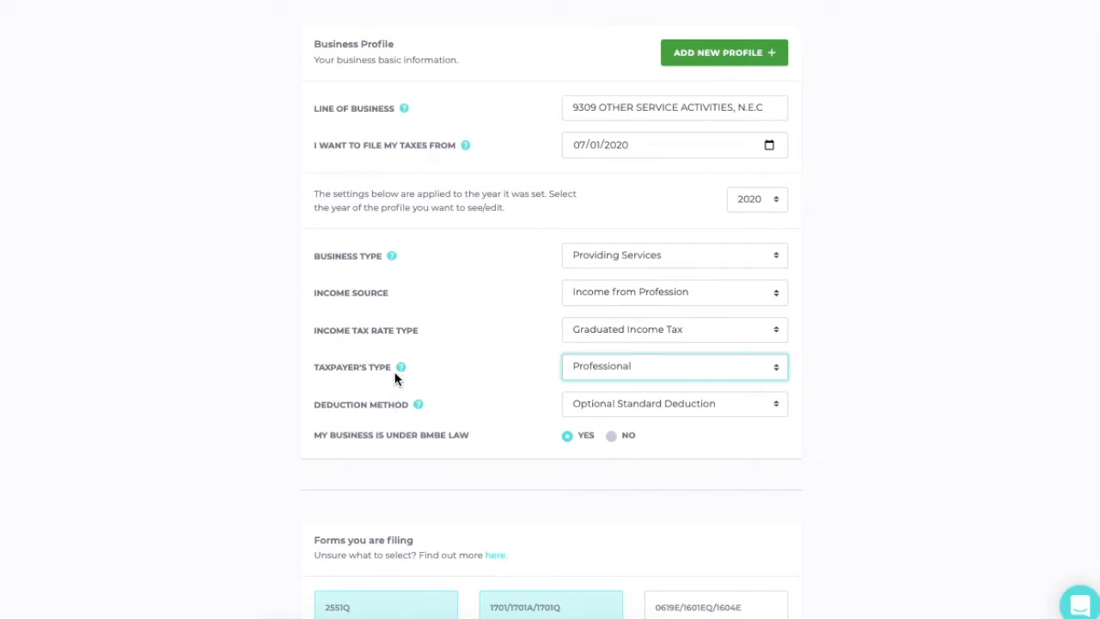
click(678, 335)
click(677, 341)
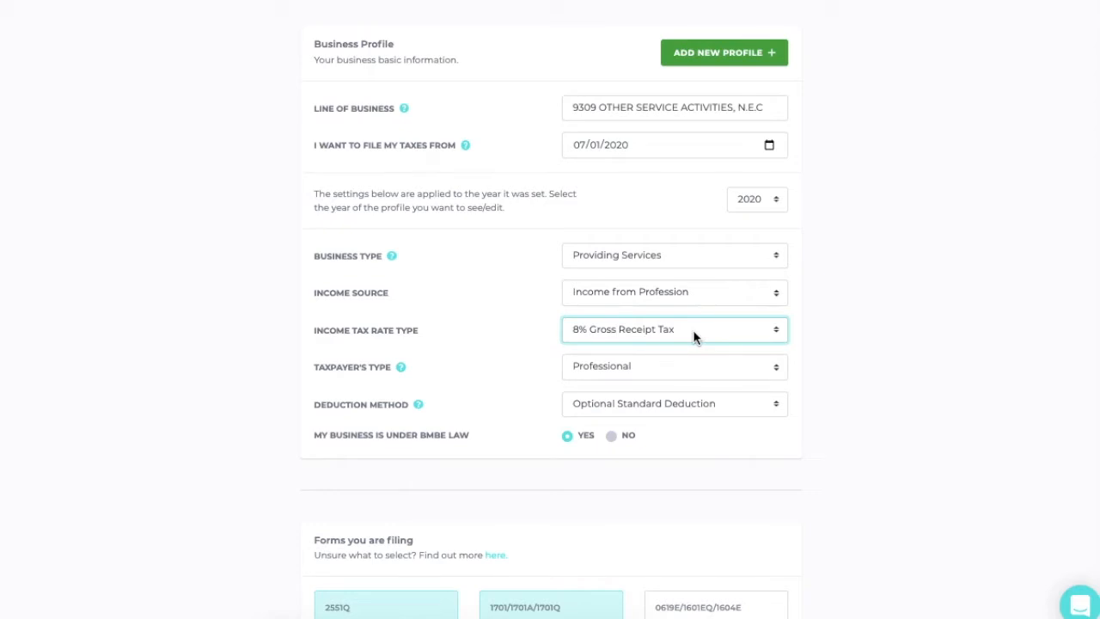
Select Optional Standard Deduction as the deduction method, and review the filing forms and document upload sections.
click(709, 411)
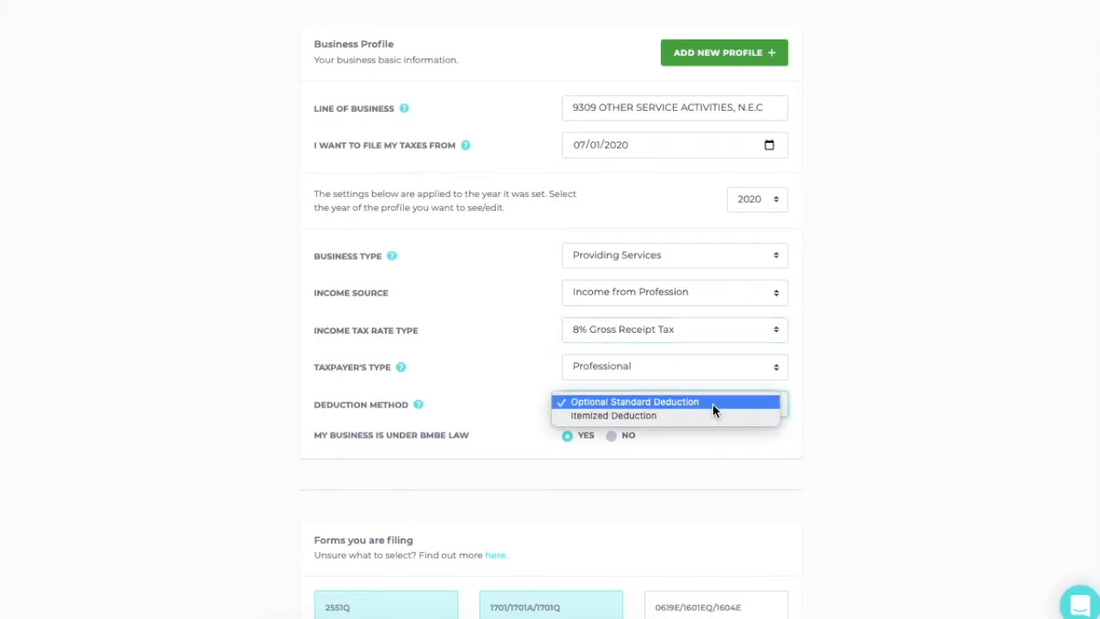
click(701, 402)
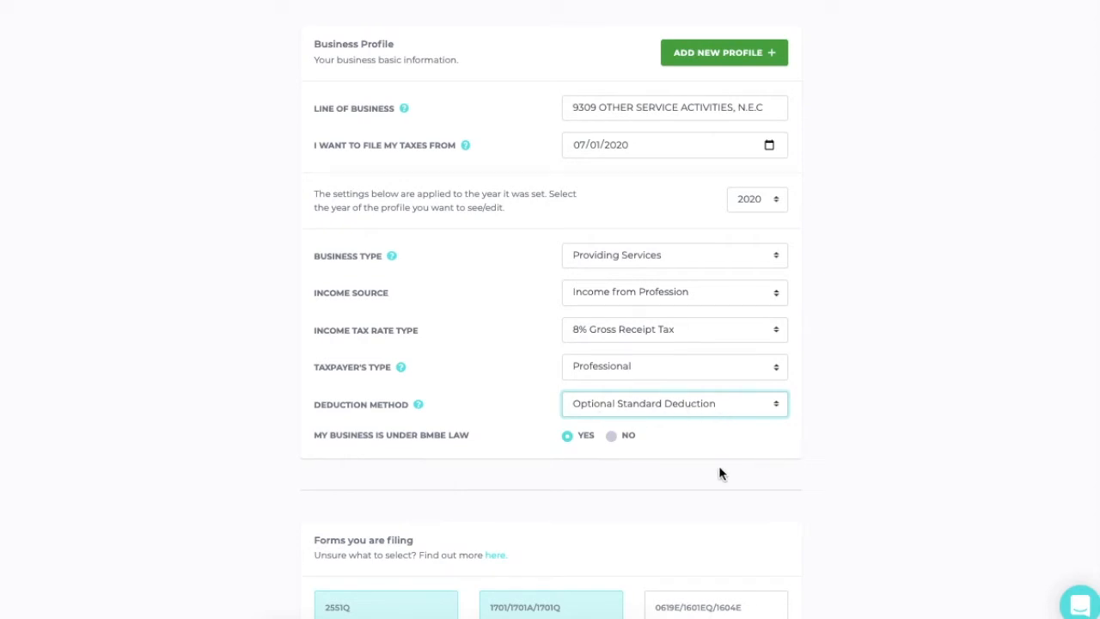
scroll(714, 487, down, 2)
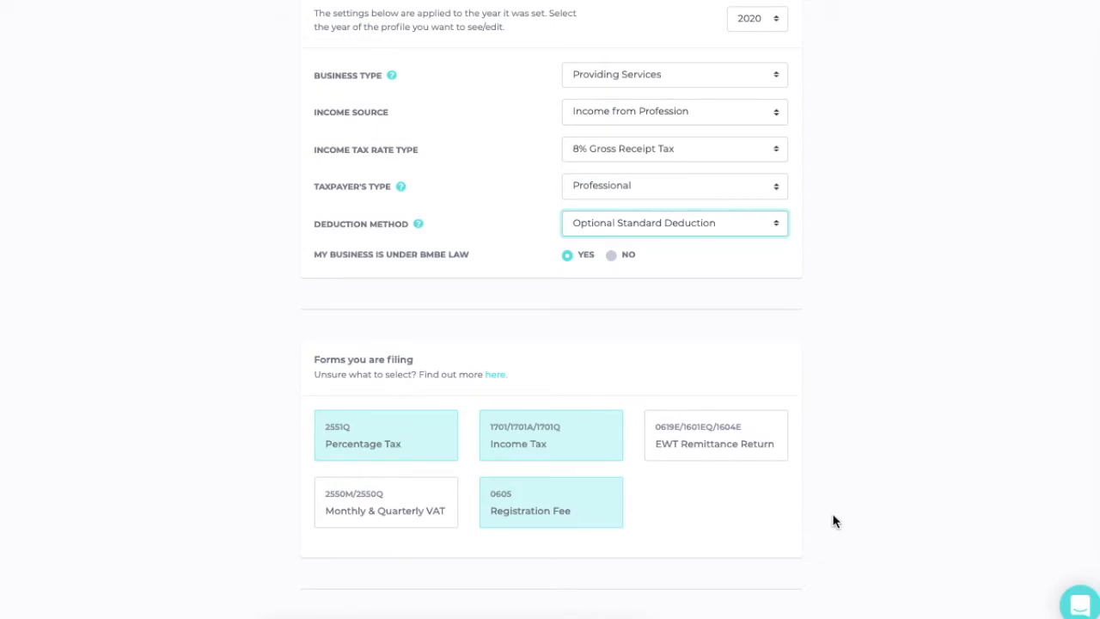
scroll(832, 520, down, 6)
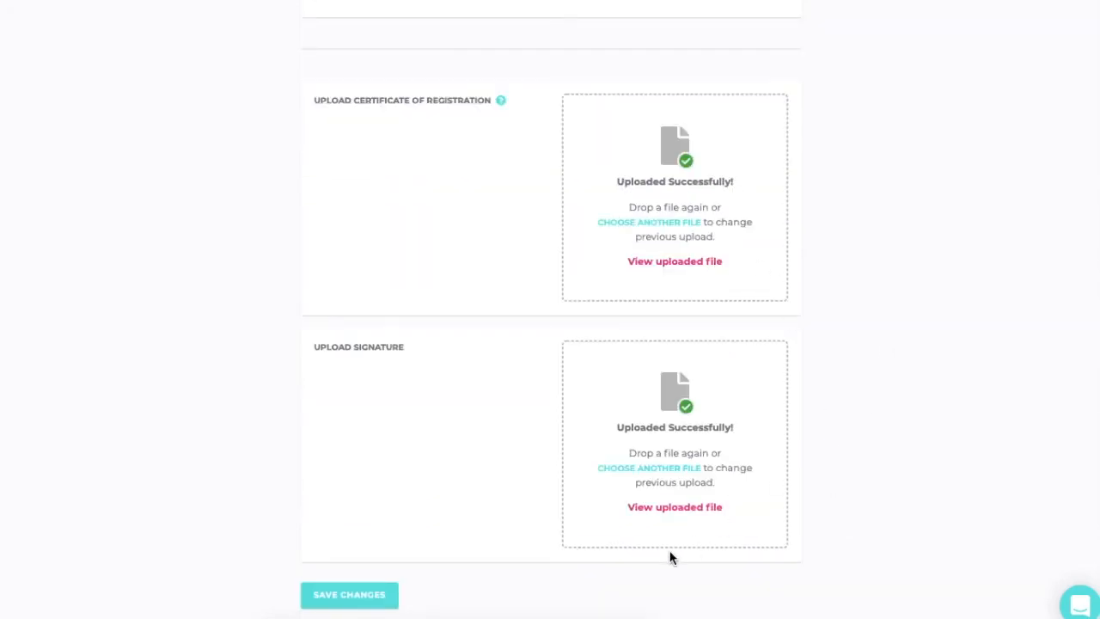
Save the account settings and return to the Business Profile section.
click(351, 596)
scroll(695, 522, up, 4)
scroll(695, 522, up, 5)
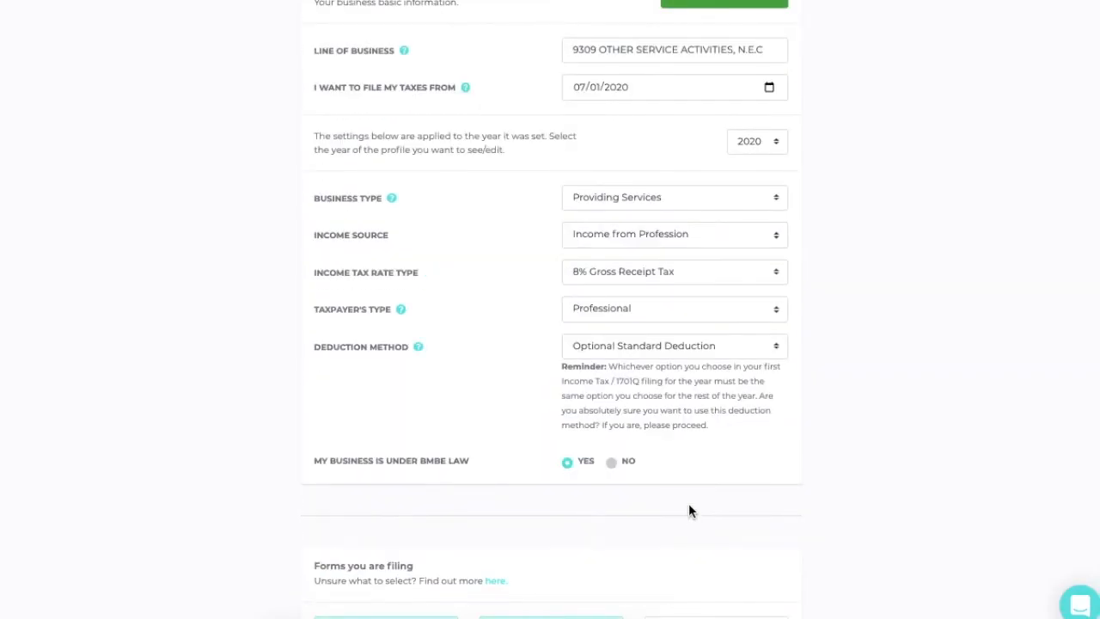
scroll(689, 511, up, 2)
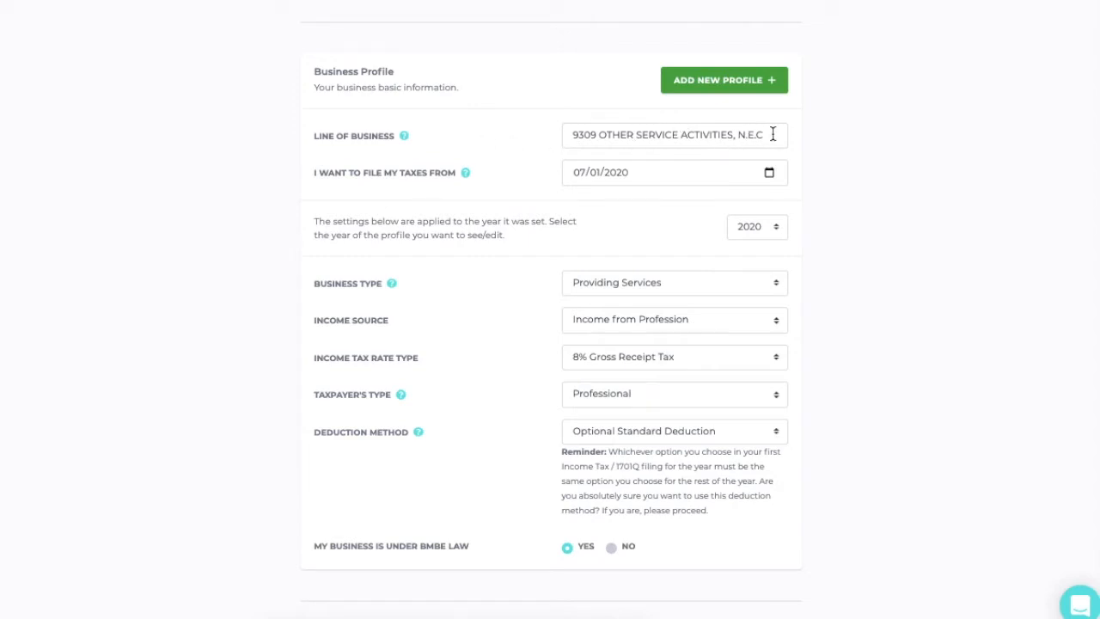
Search the lines of business for "retail" and set the line of business to 5239 Other Retail Sale in Specialized Stores.
drag(773, 135, 563, 135)
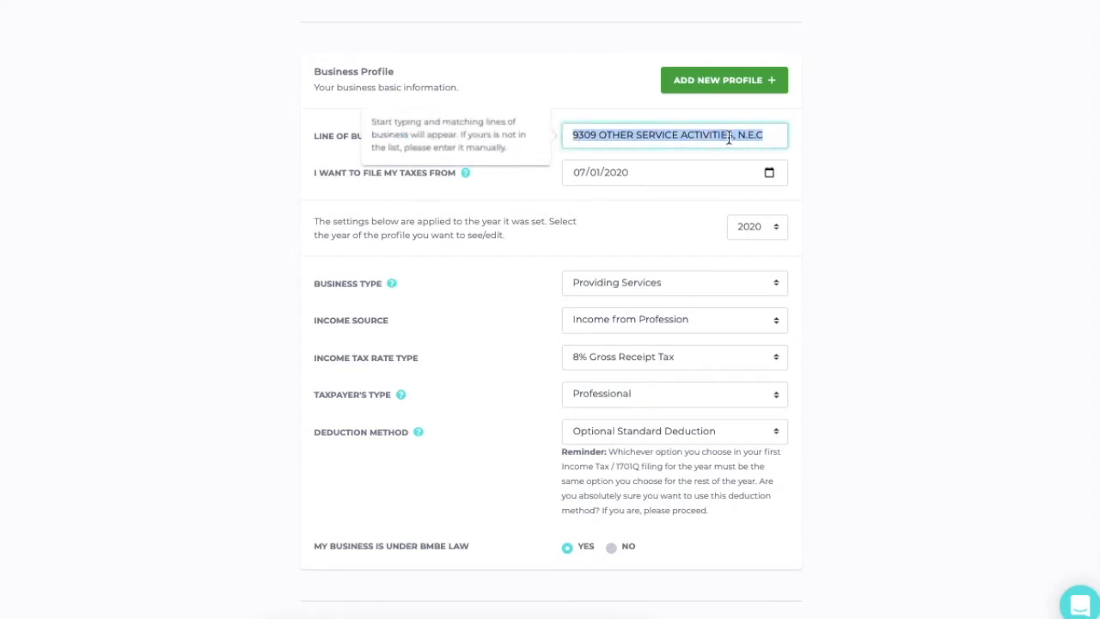
text(retail)
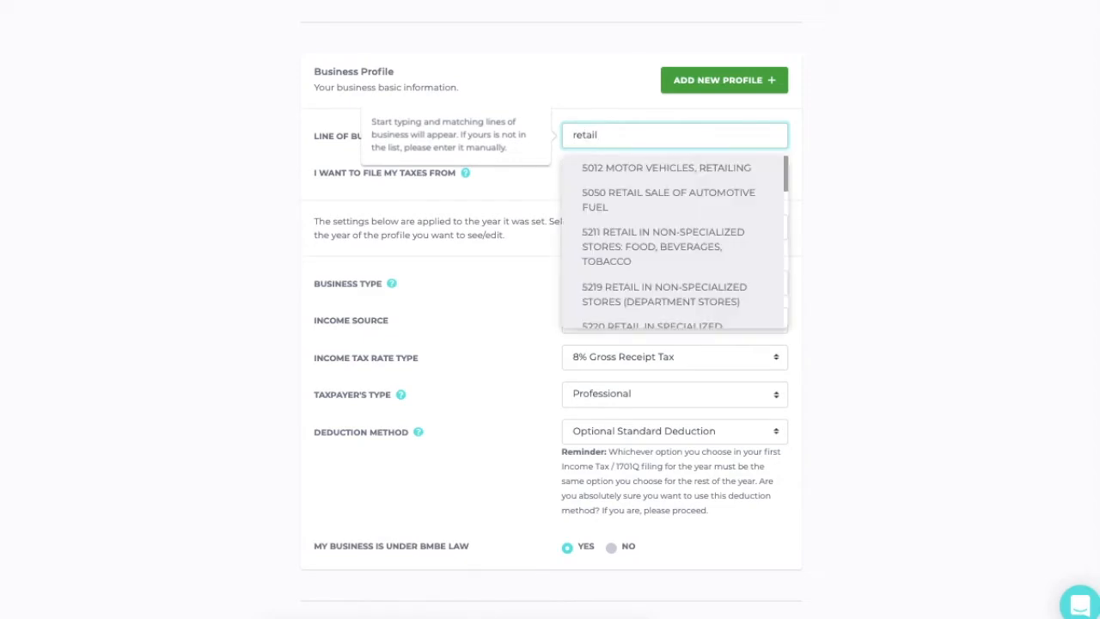
scroll(672, 242, down, 1)
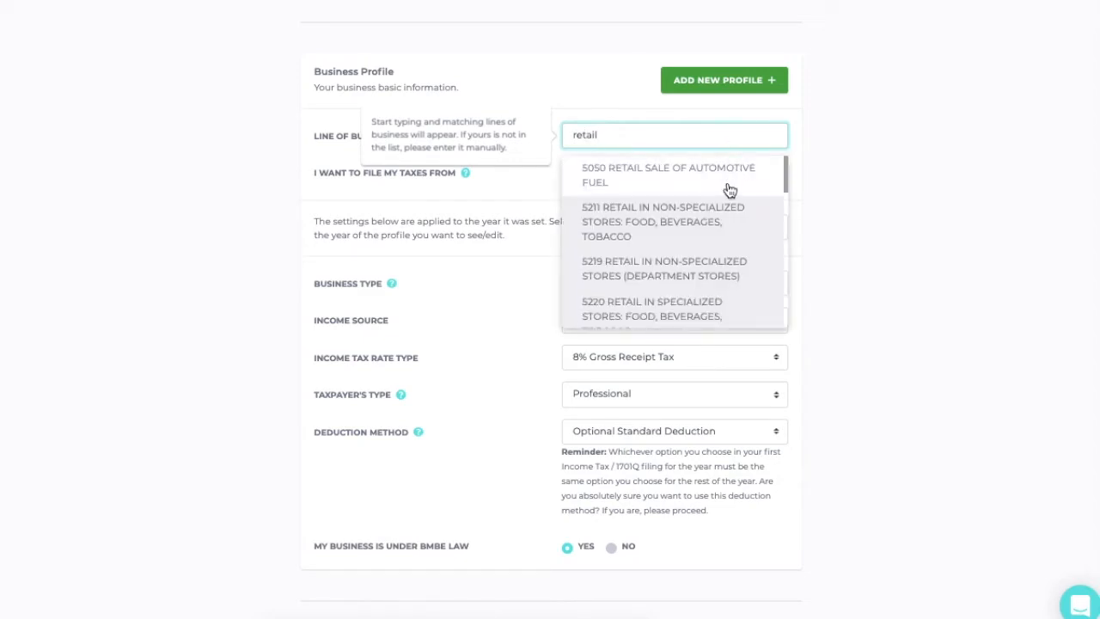
scroll(726, 275, down, 1)
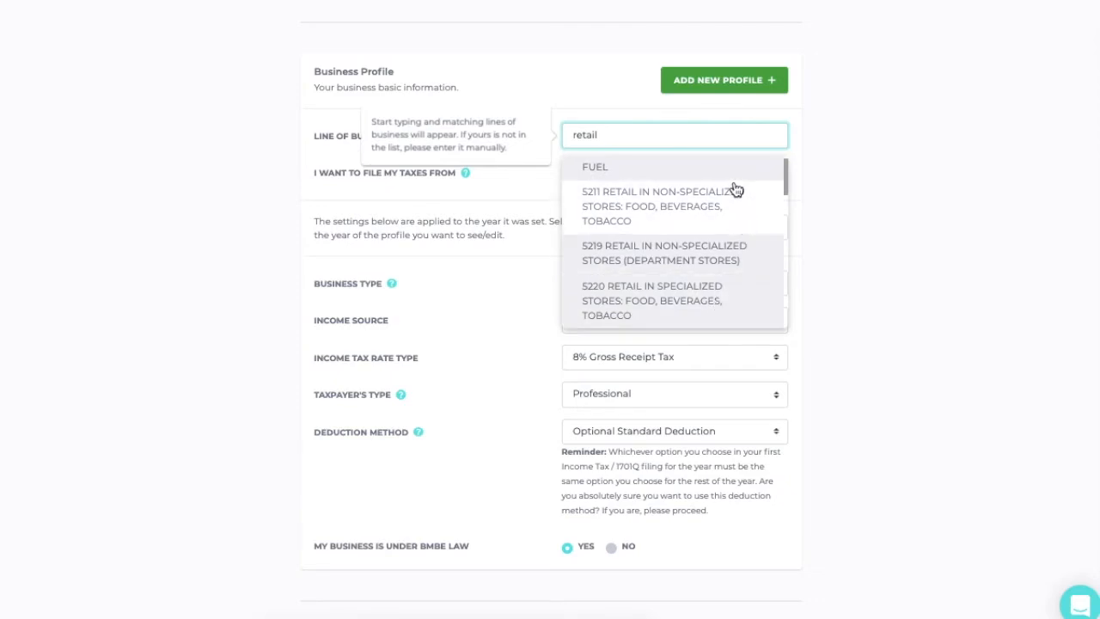
scroll(728, 305, down, 5)
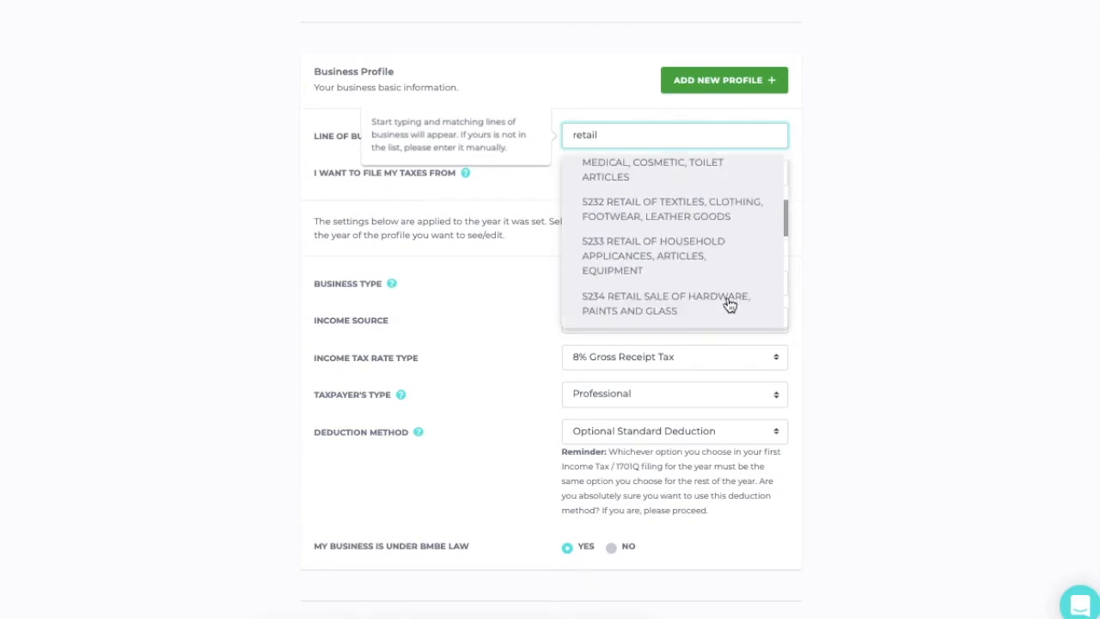
scroll(729, 305, down, 3)
scroll(728, 305, down, 1)
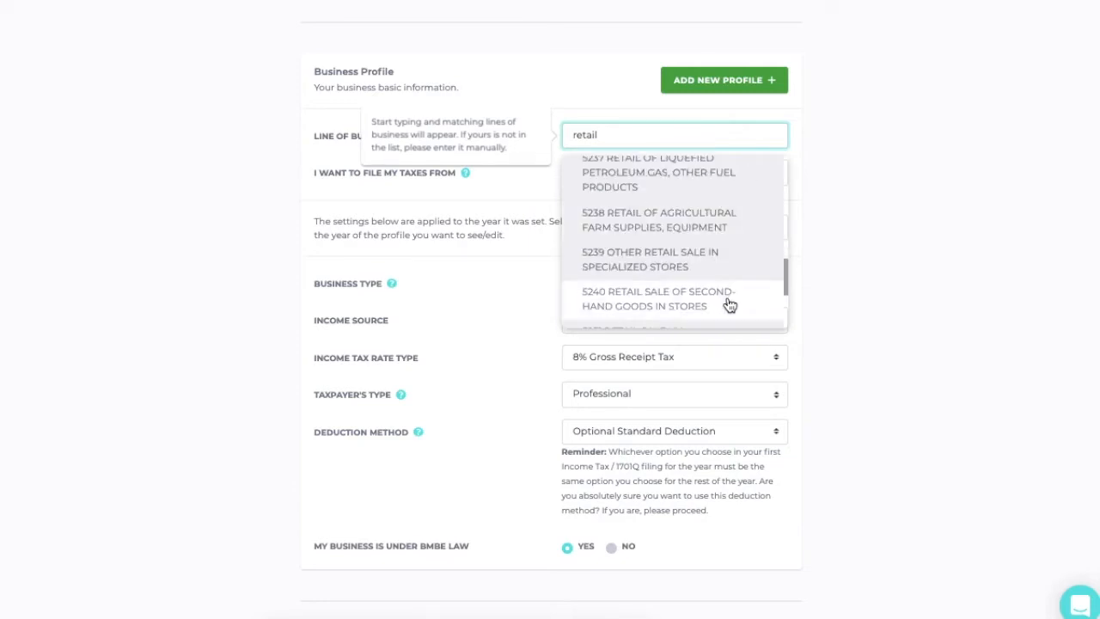
click(735, 269)
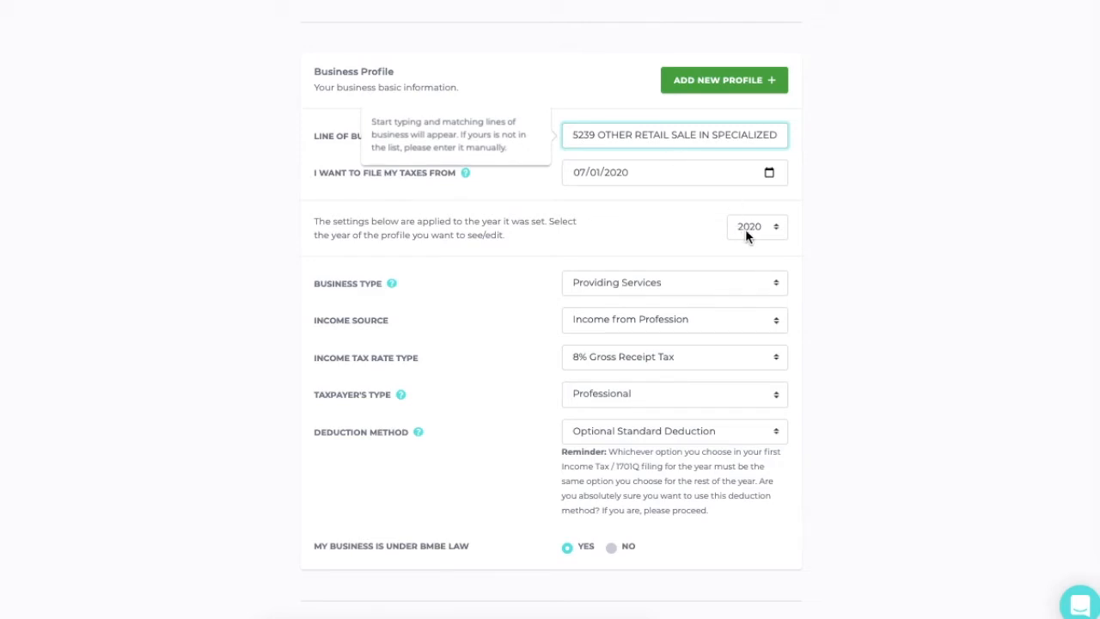
Set the 2020 profile's business type to Selling Goods and its income source to Solely from business.
click(712, 285)
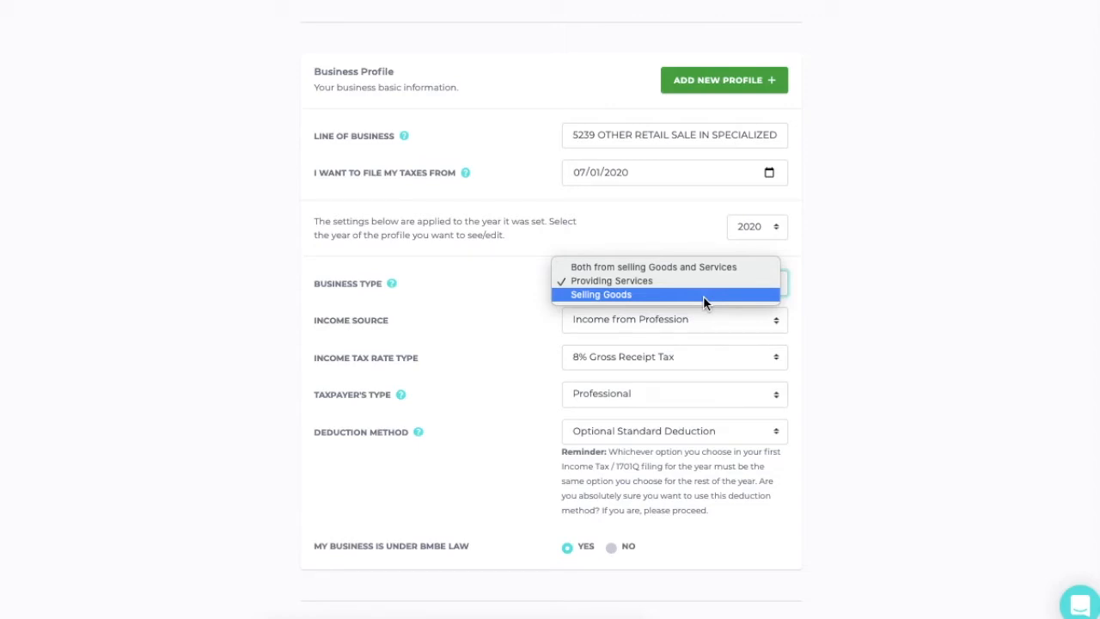
click(703, 295)
click(711, 322)
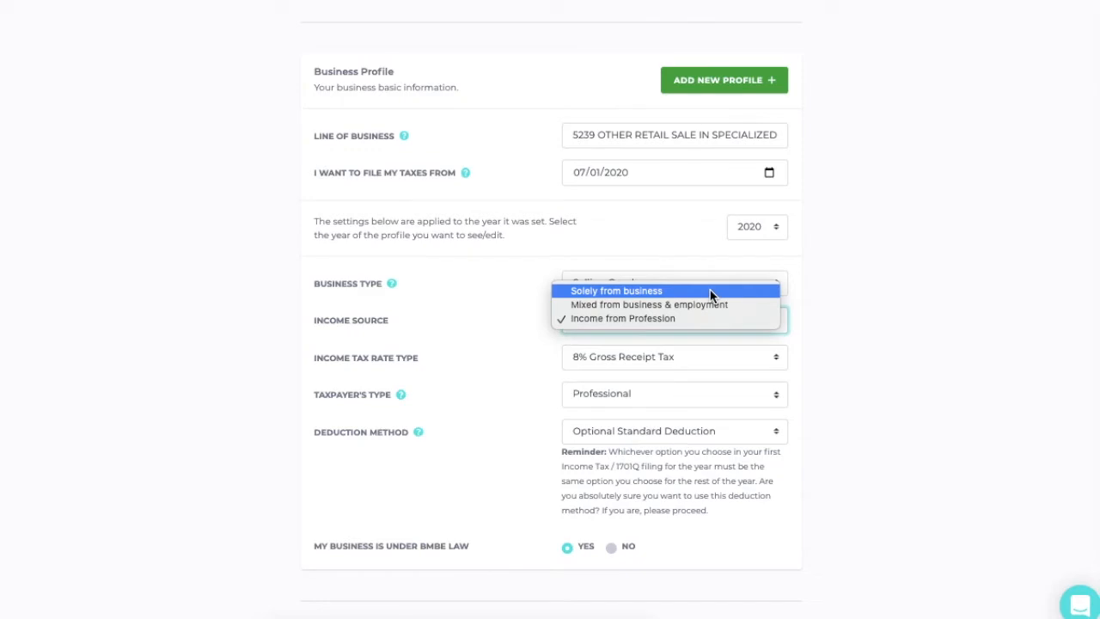
click(710, 292)
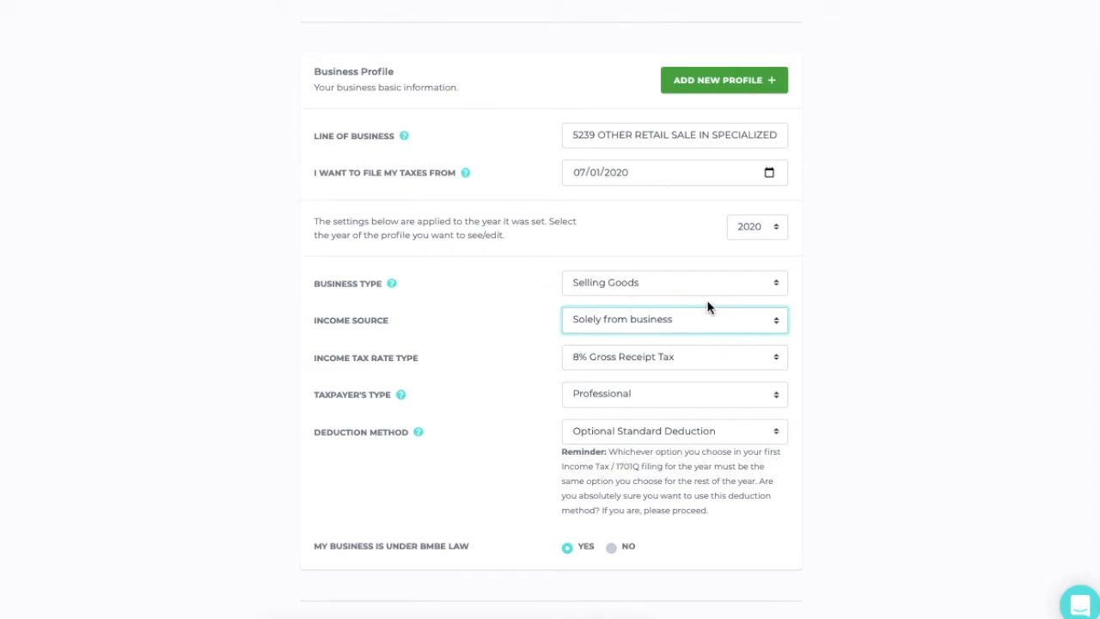
Set the income tax rate type to Graduated Income Tax and the taxpayer's type to Single Proprietor.
click(678, 359)
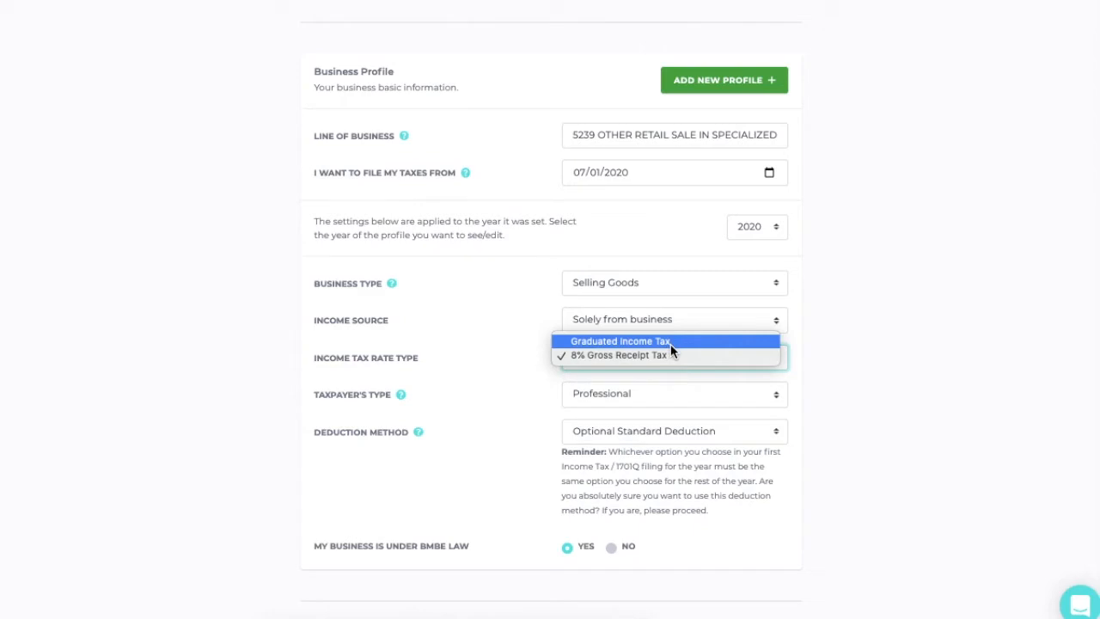
click(670, 344)
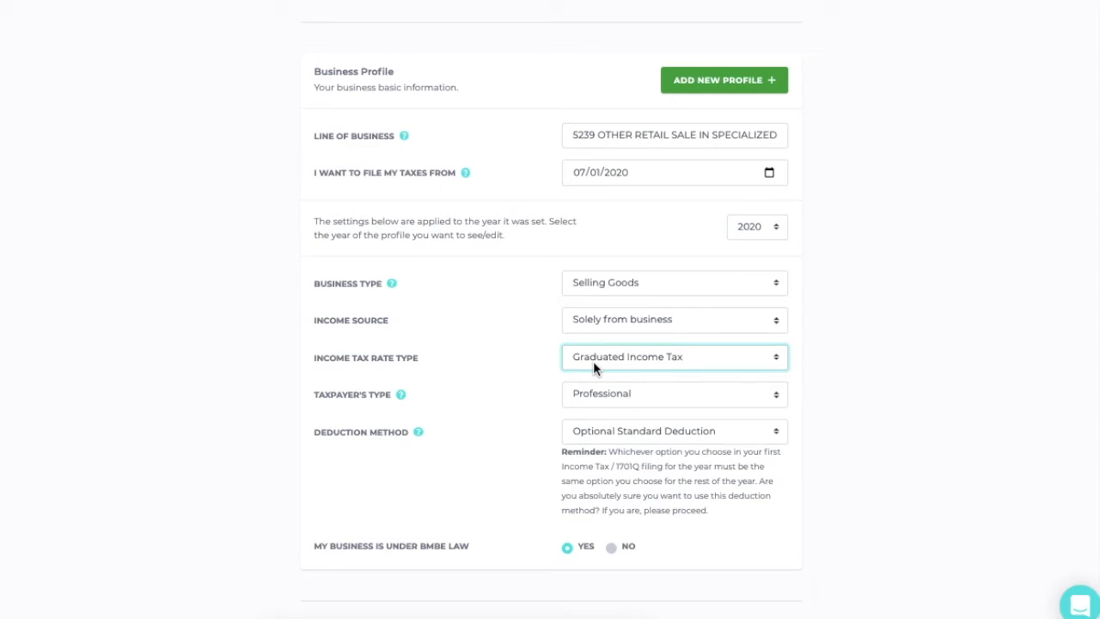
click(625, 407)
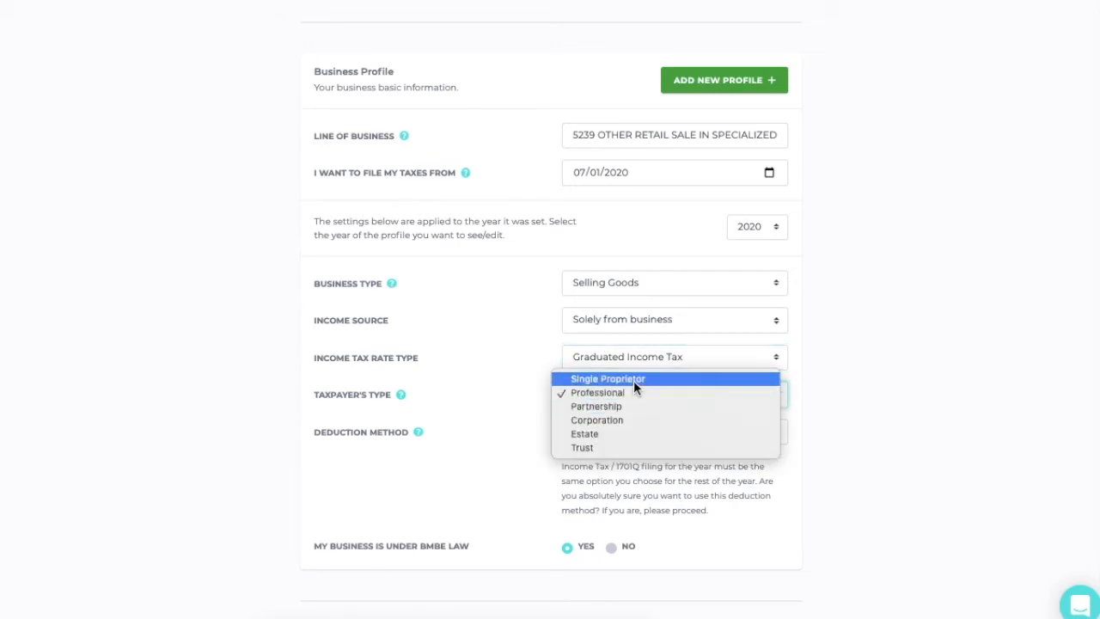
click(633, 379)
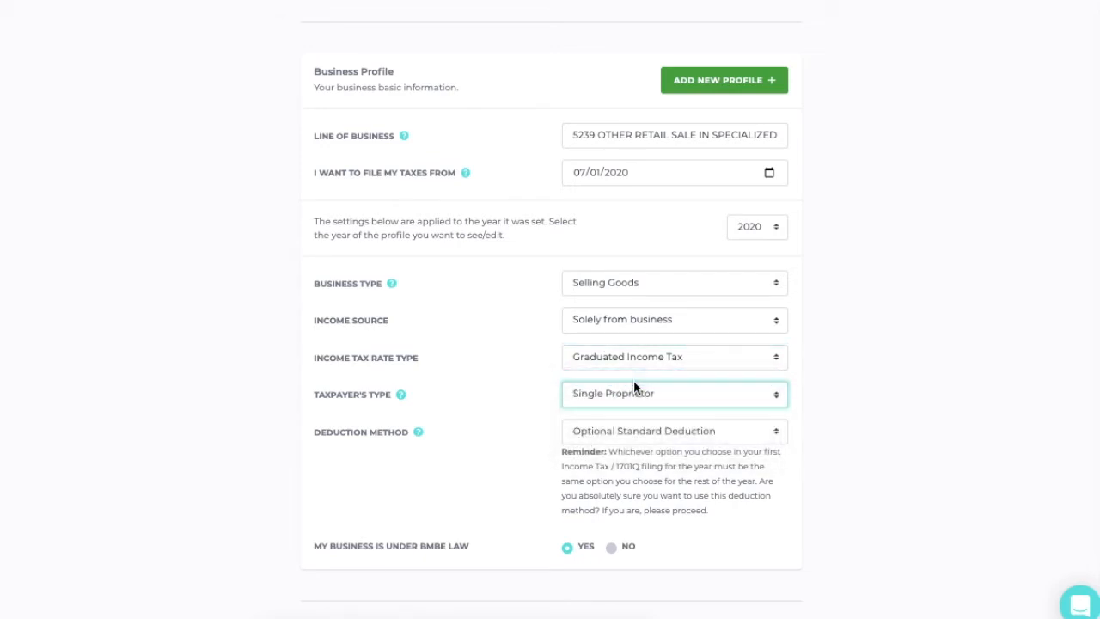
Compare the available deduction methods and set the deduction method to Itemized Deduction.
click(739, 440)
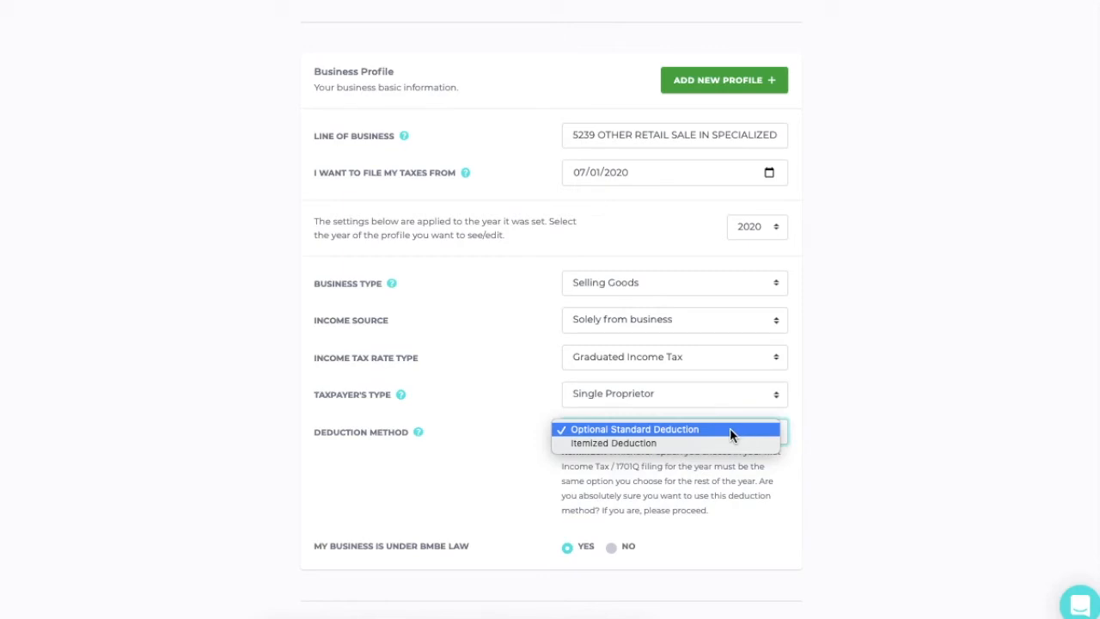
click(729, 429)
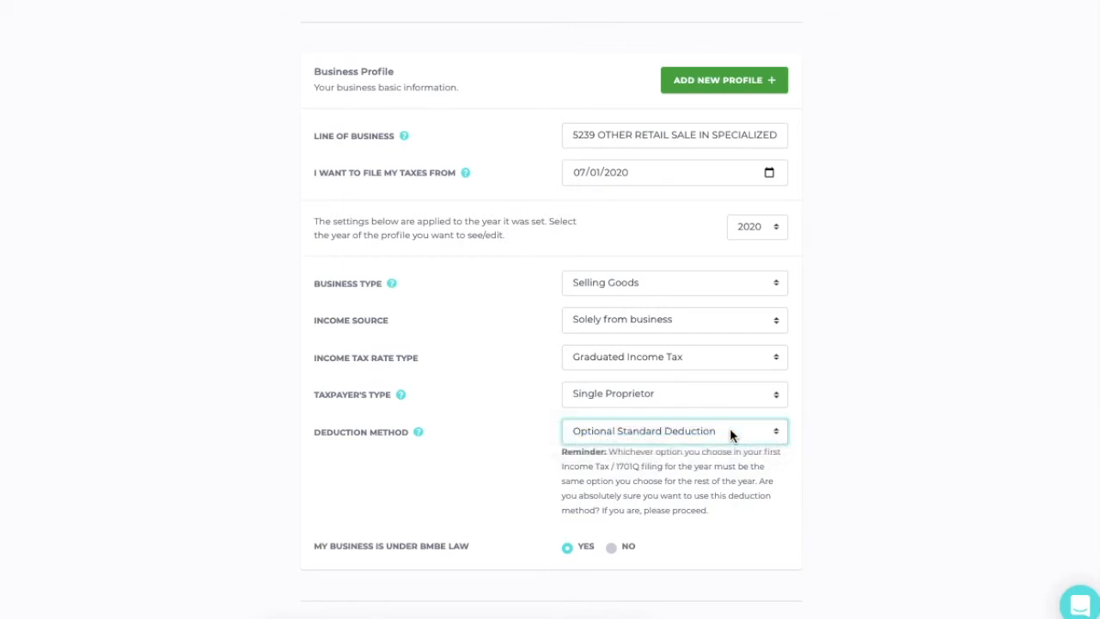
click(724, 431)
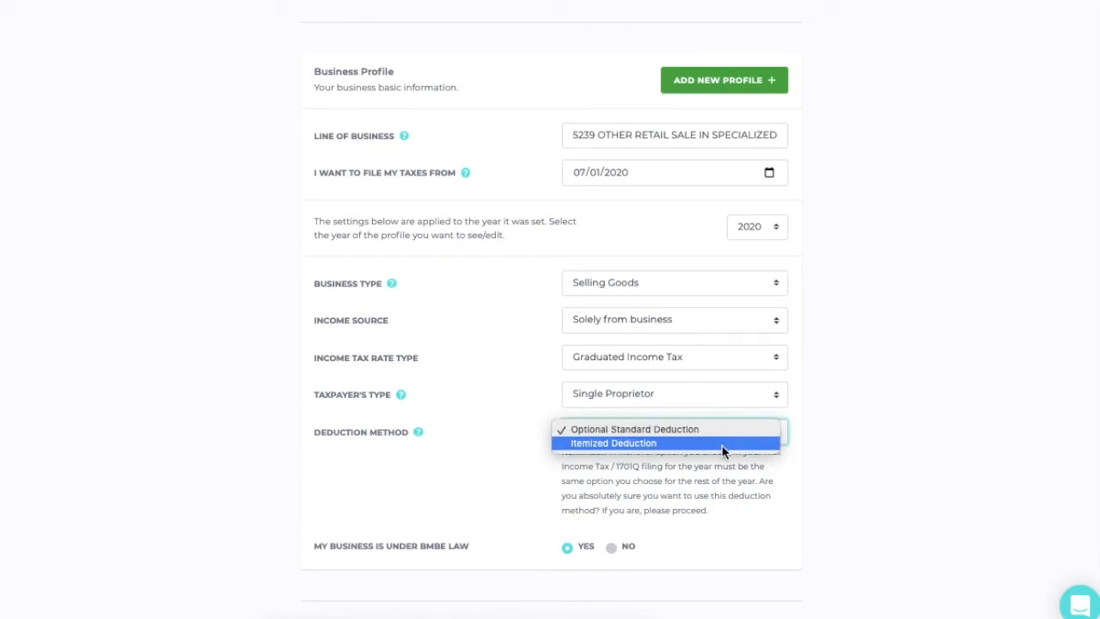
click(722, 444)
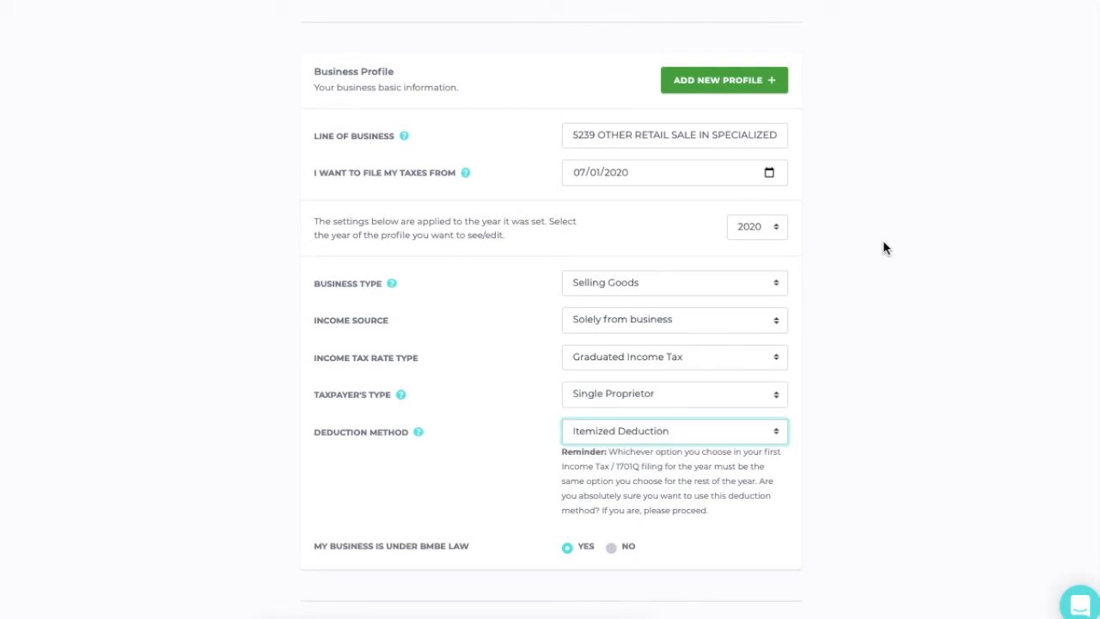
click(743, 438)
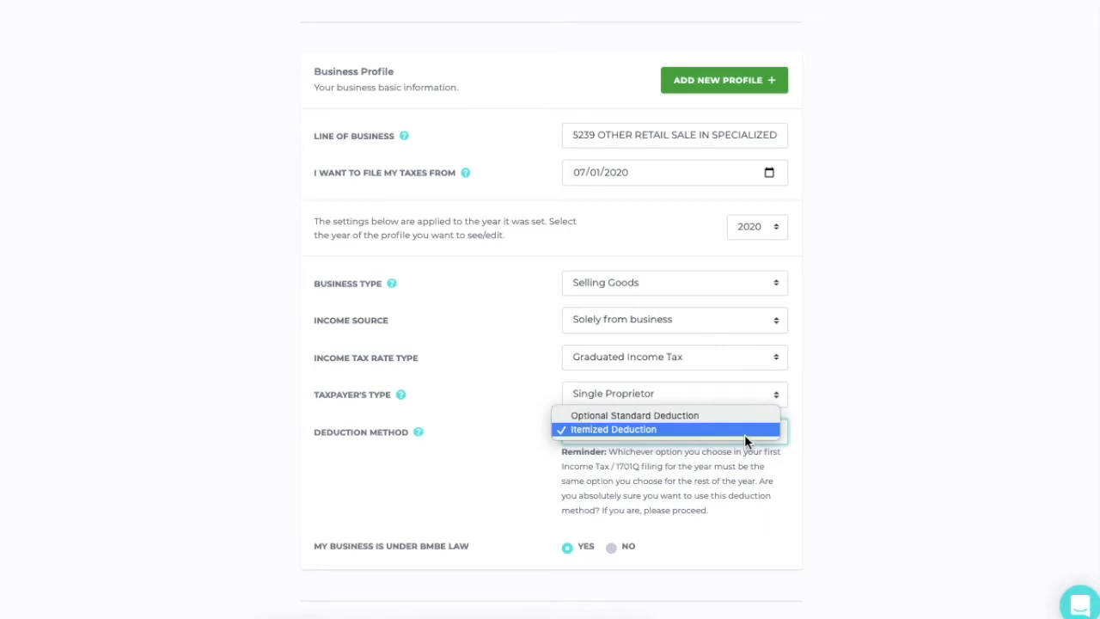
click(913, 460)
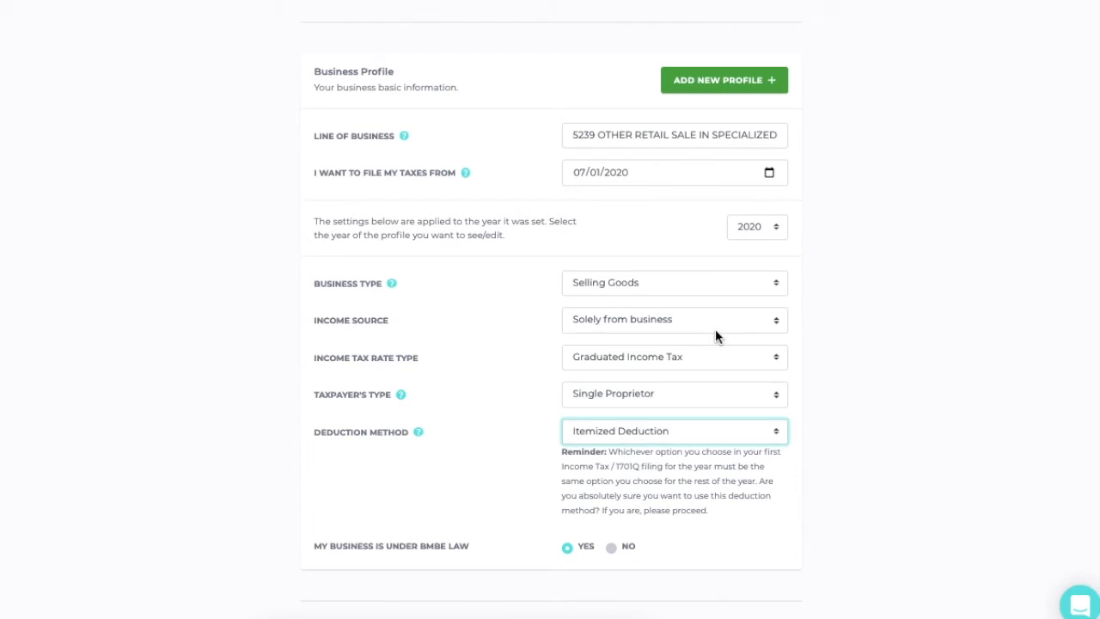
Try Both from selling Goods and Services as the business type, and switch back to Selling Goods.
click(725, 286)
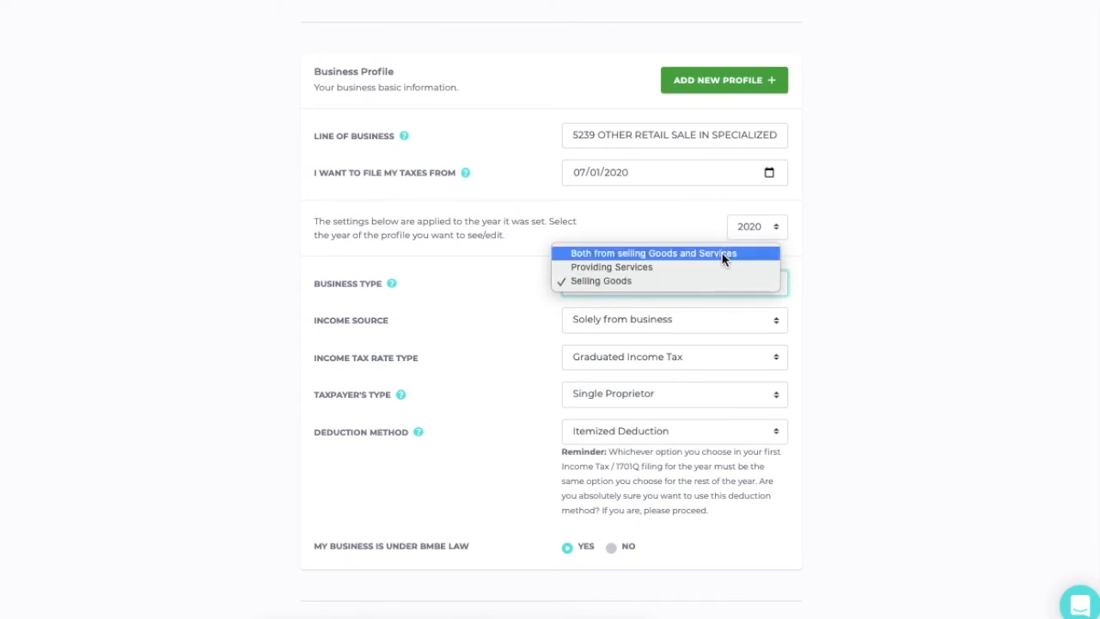
click(722, 254)
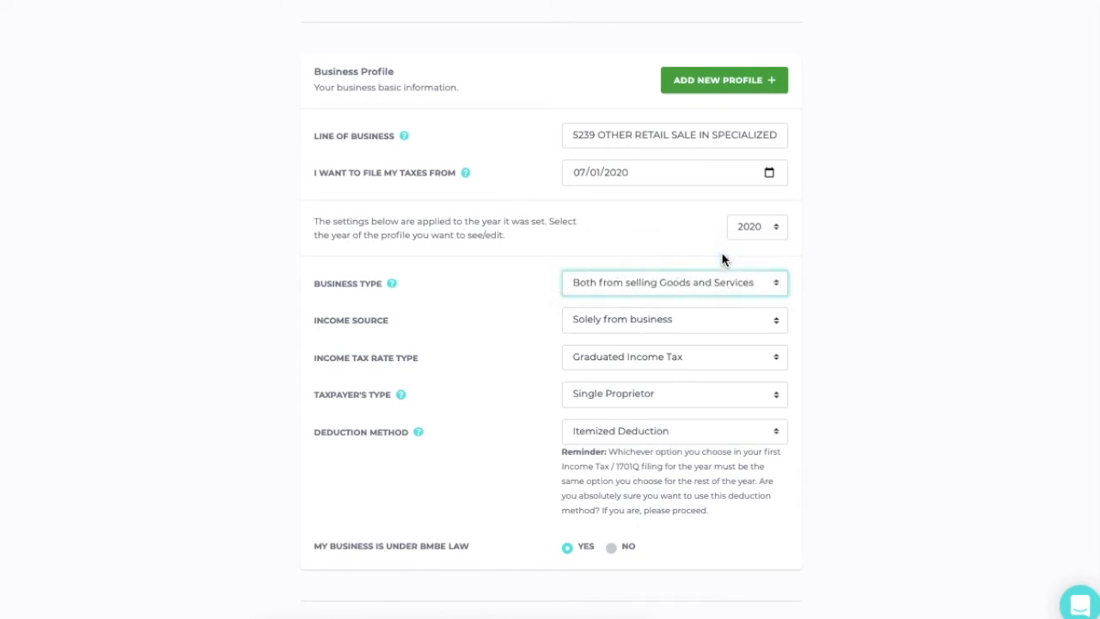
click(725, 288)
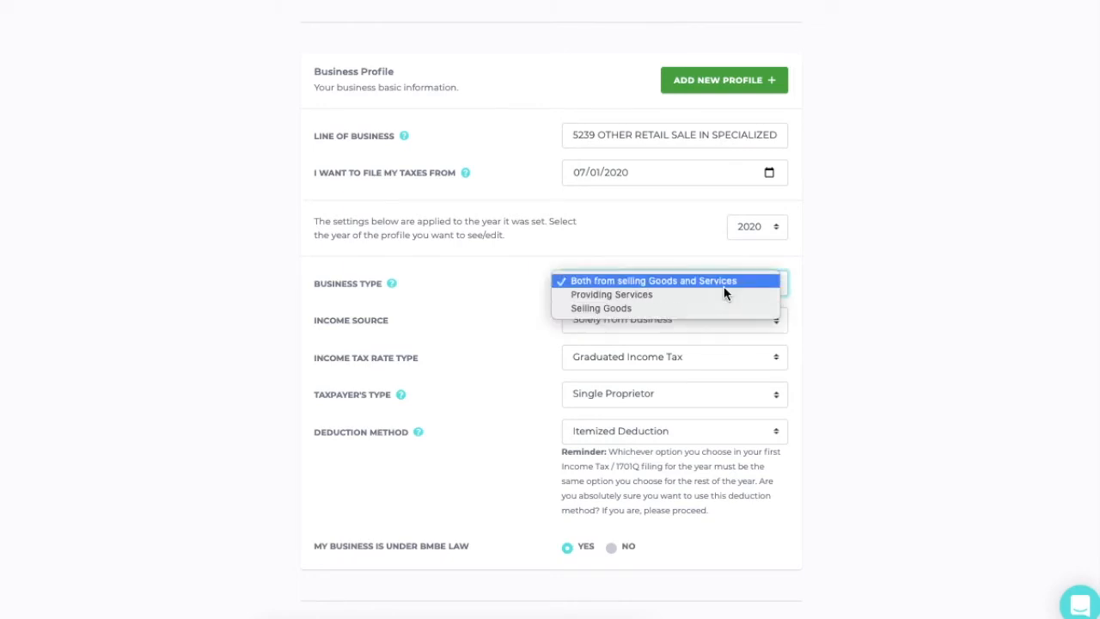
click(757, 306)
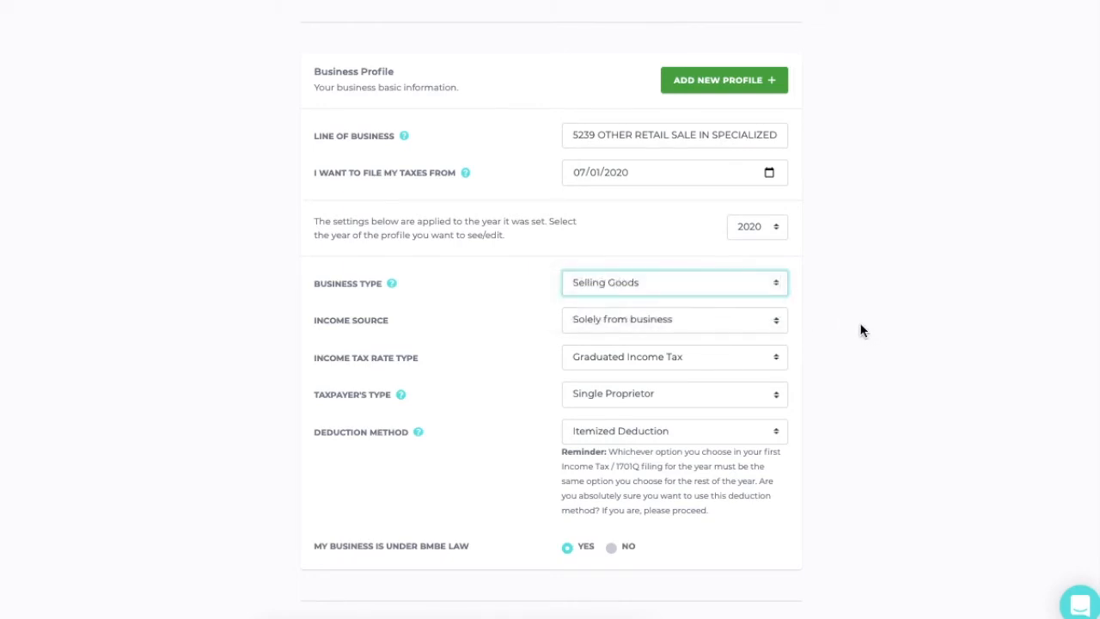
Set the income source to Mixed from business & employment, and check the taxpayer's type options while keeping Single Proprietor.
click(680, 325)
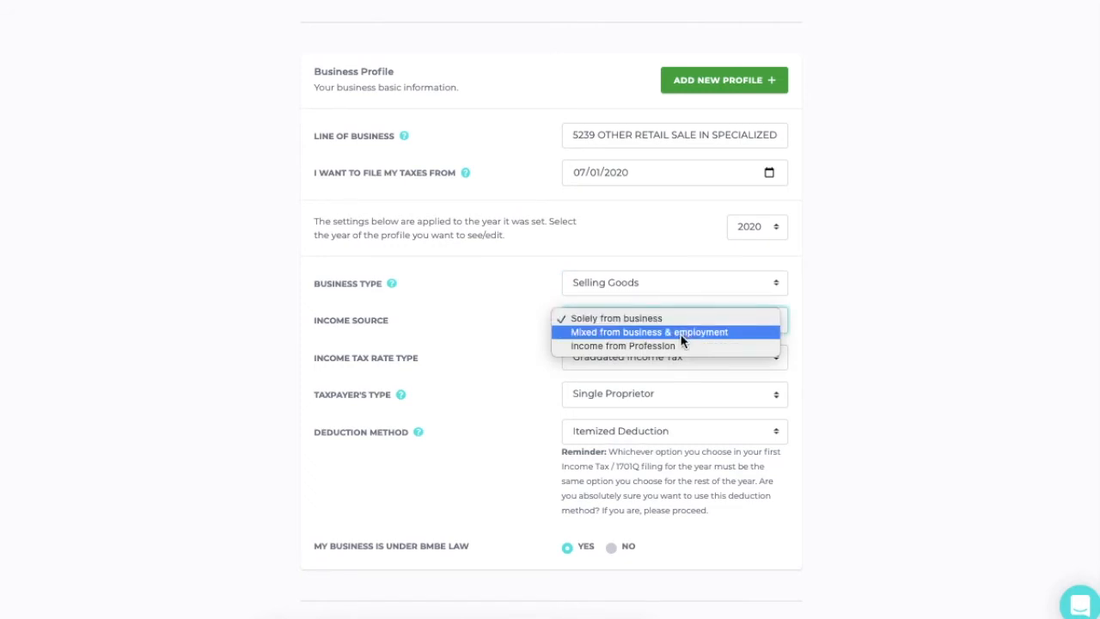
click(680, 333)
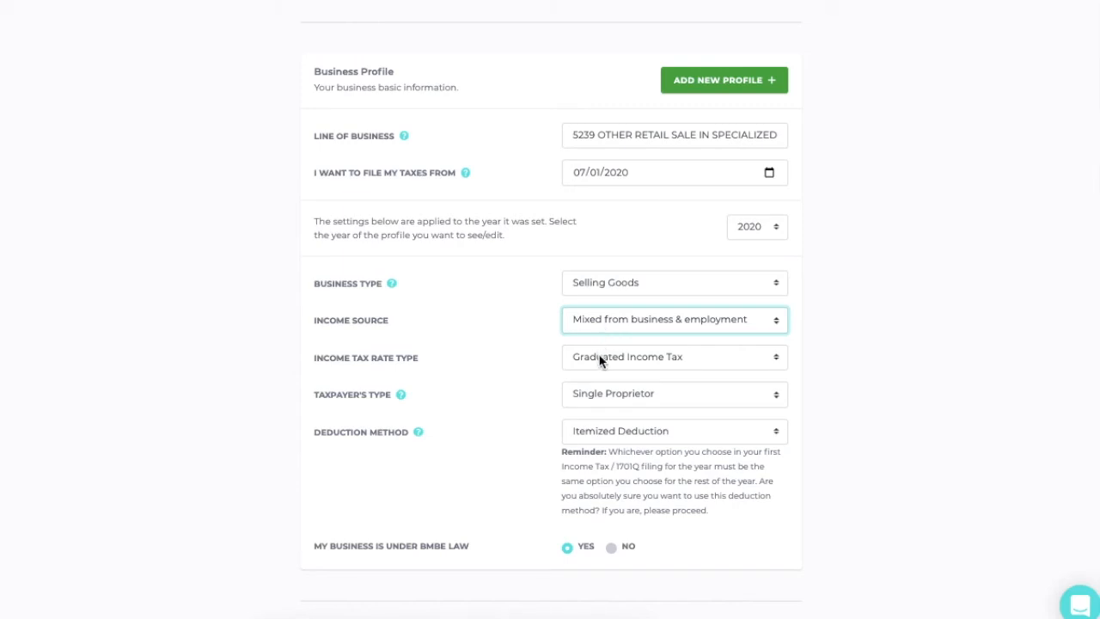
click(635, 402)
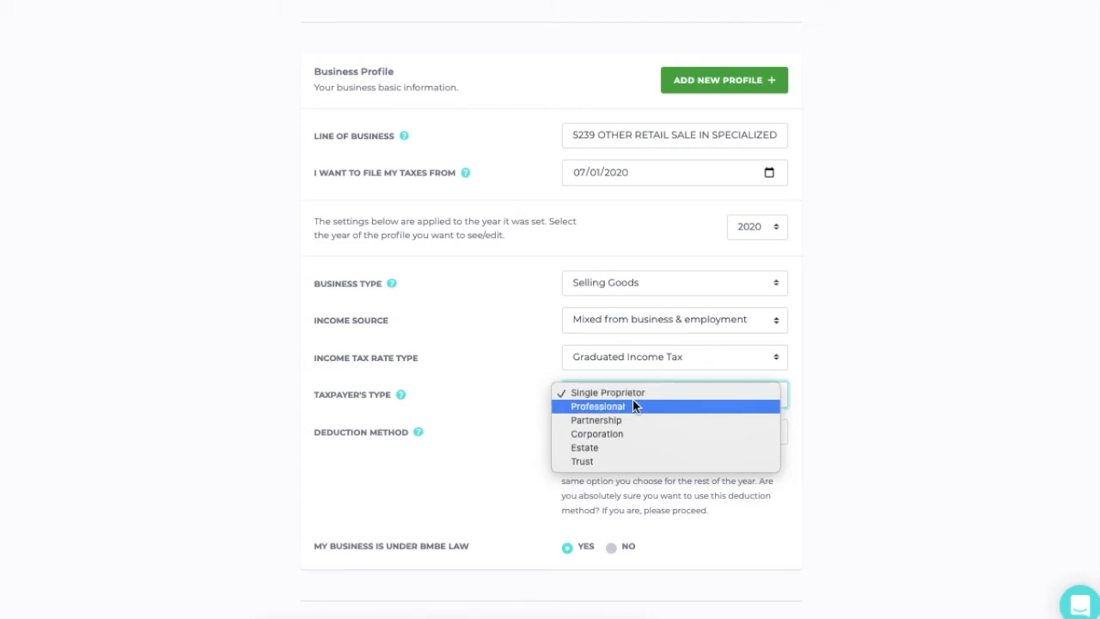
click(915, 364)
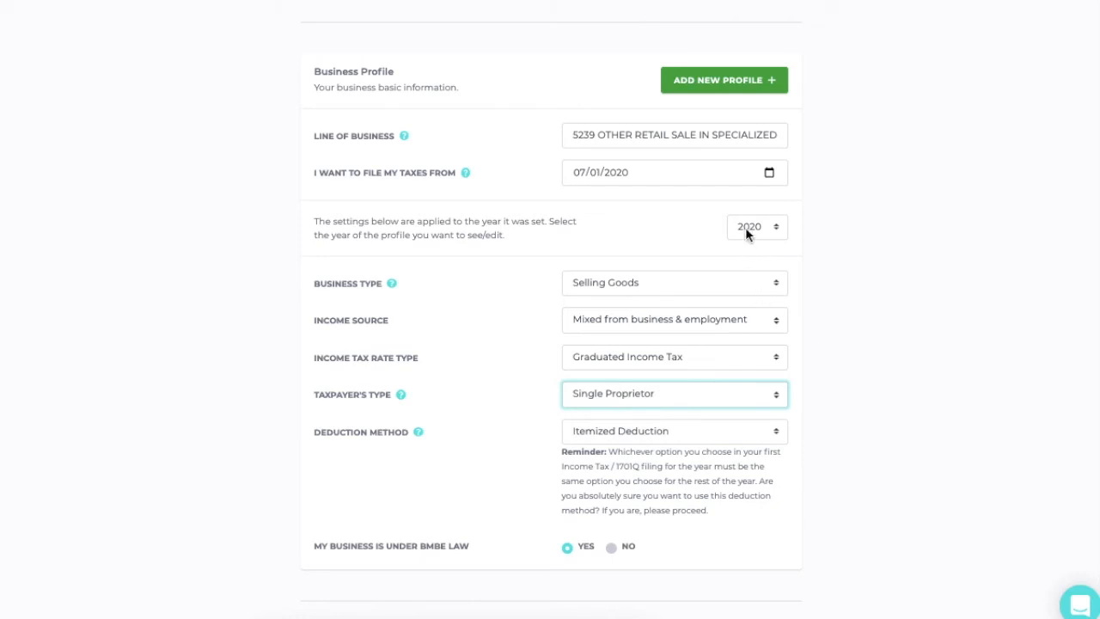
Deselect and reselect the Income Tax and Registration Fee forms in the list of forms being filed.
scroll(918, 397, down, 3)
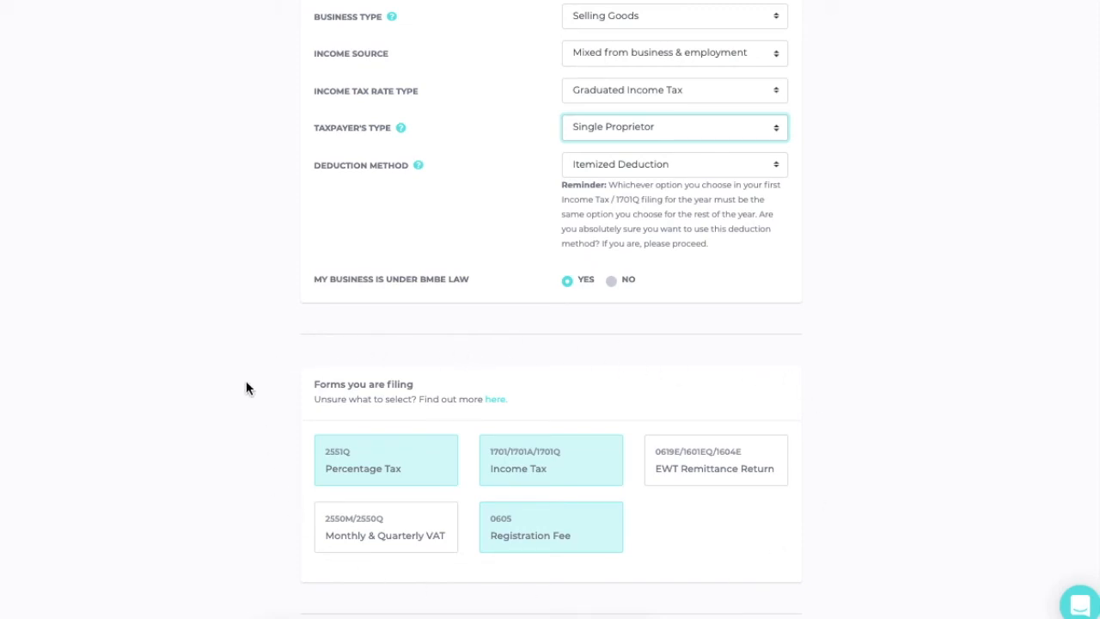
click(567, 481)
click(568, 481)
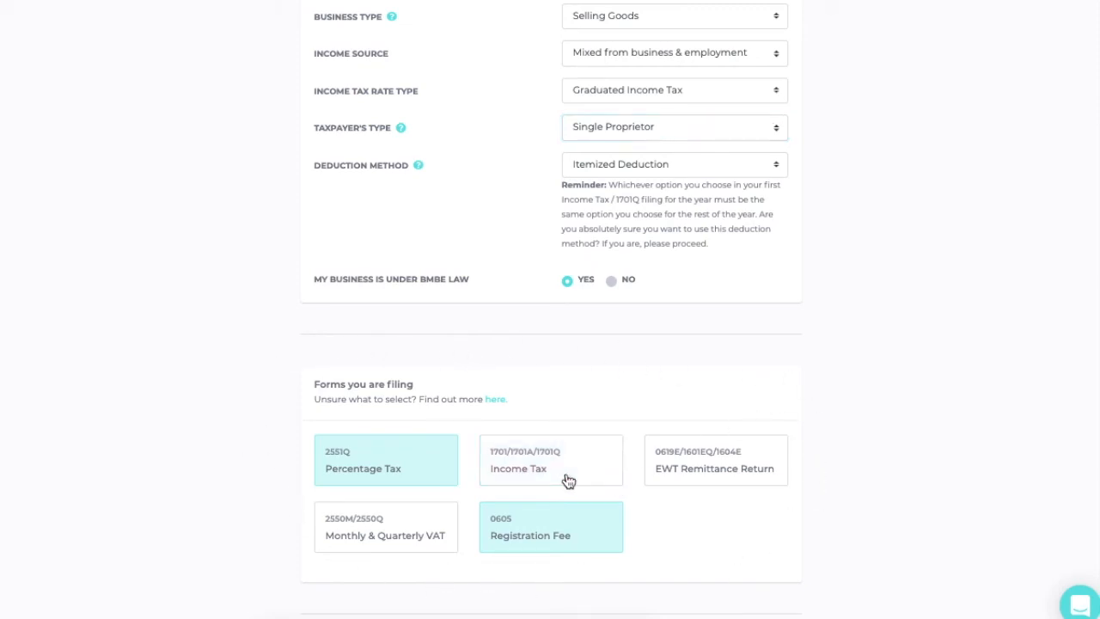
click(568, 481)
click(577, 547)
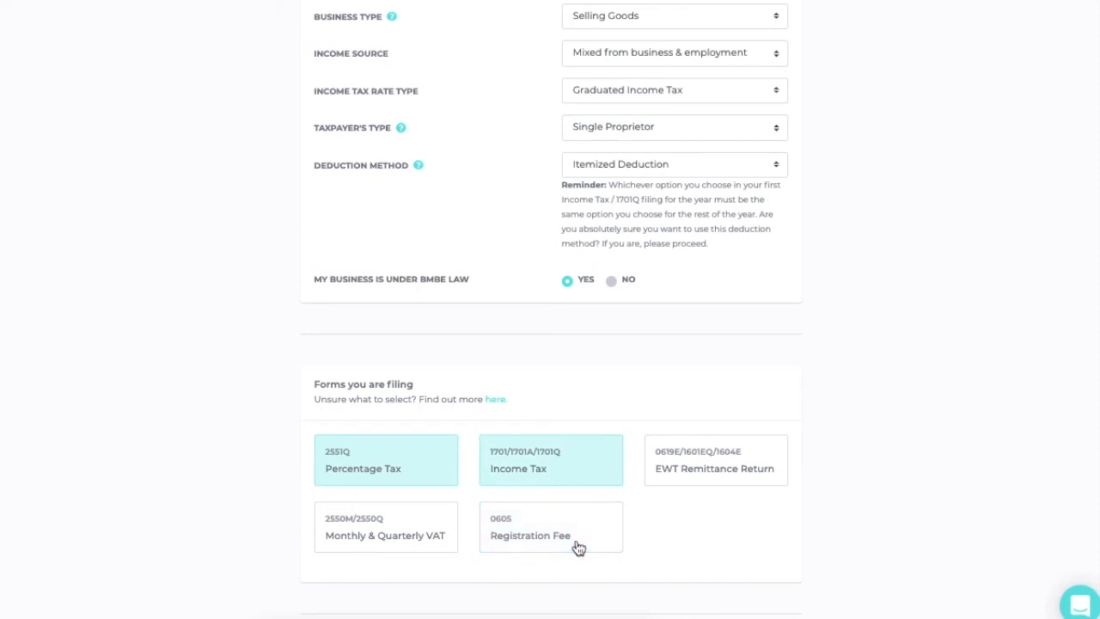
click(577, 547)
Check the filing forms and the certificate and signature uploads, and save the changed settings.
scroll(866, 456, down, 1)
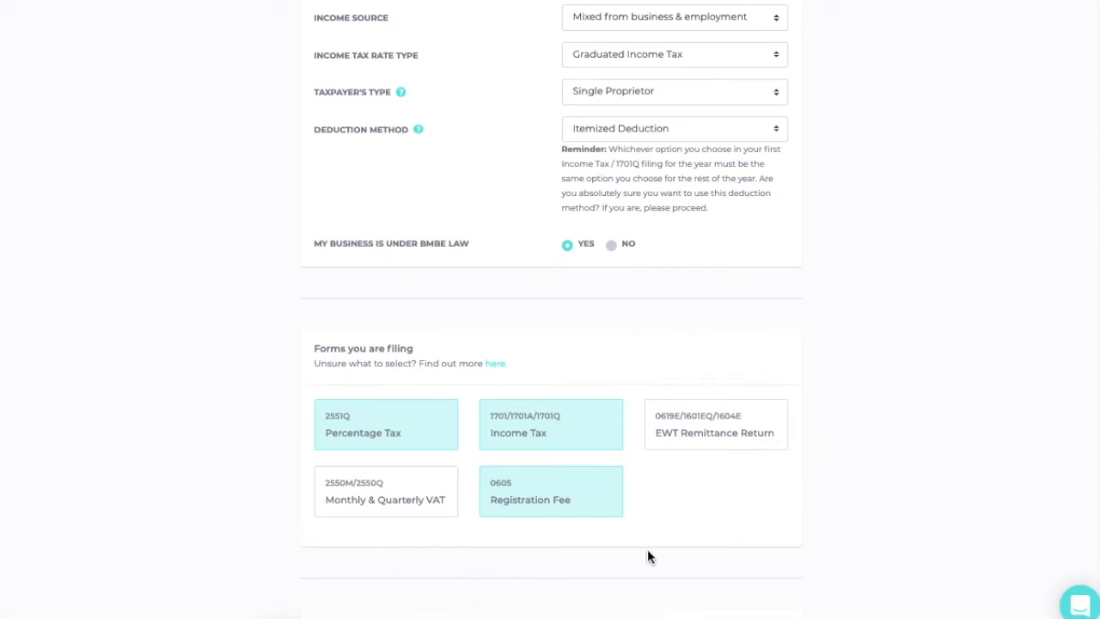
scroll(647, 553, down, 1)
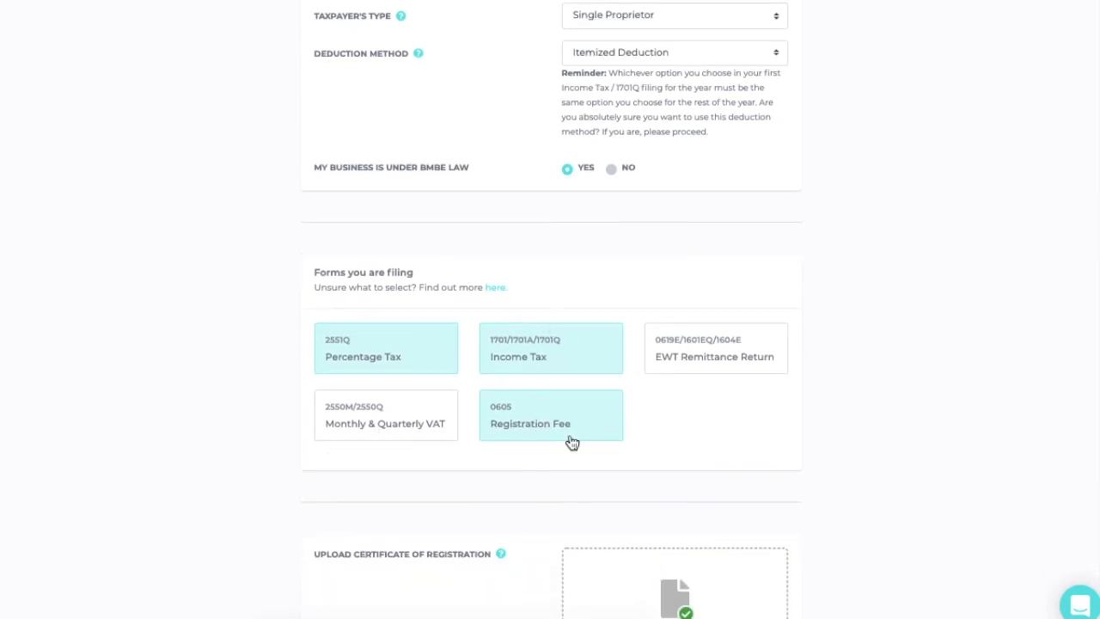
scroll(834, 489, down, 4)
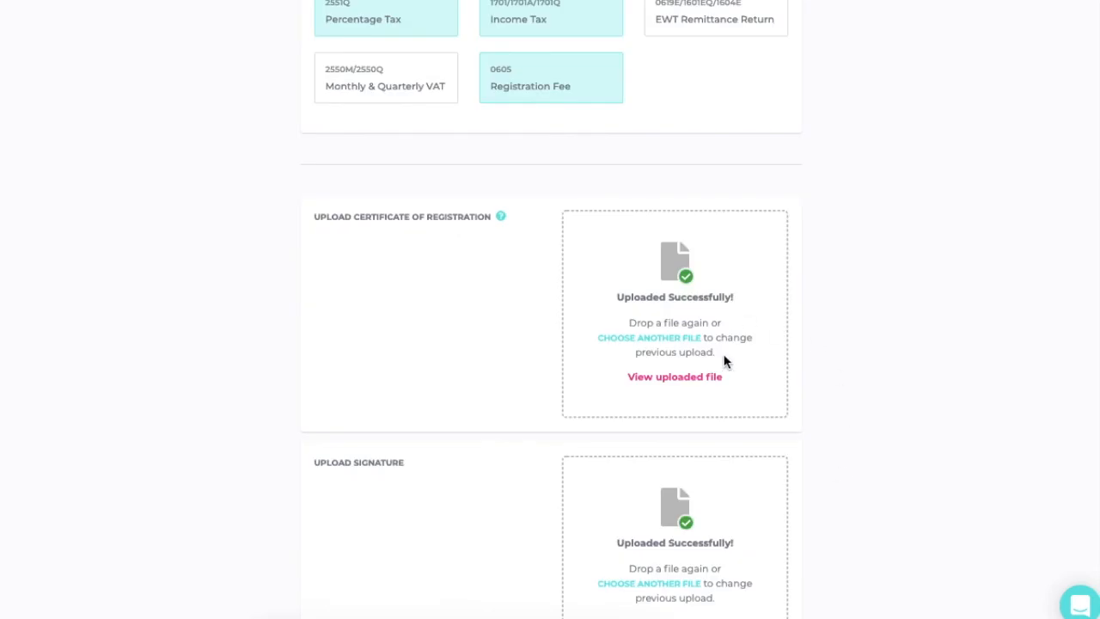
scroll(797, 471, down, 1)
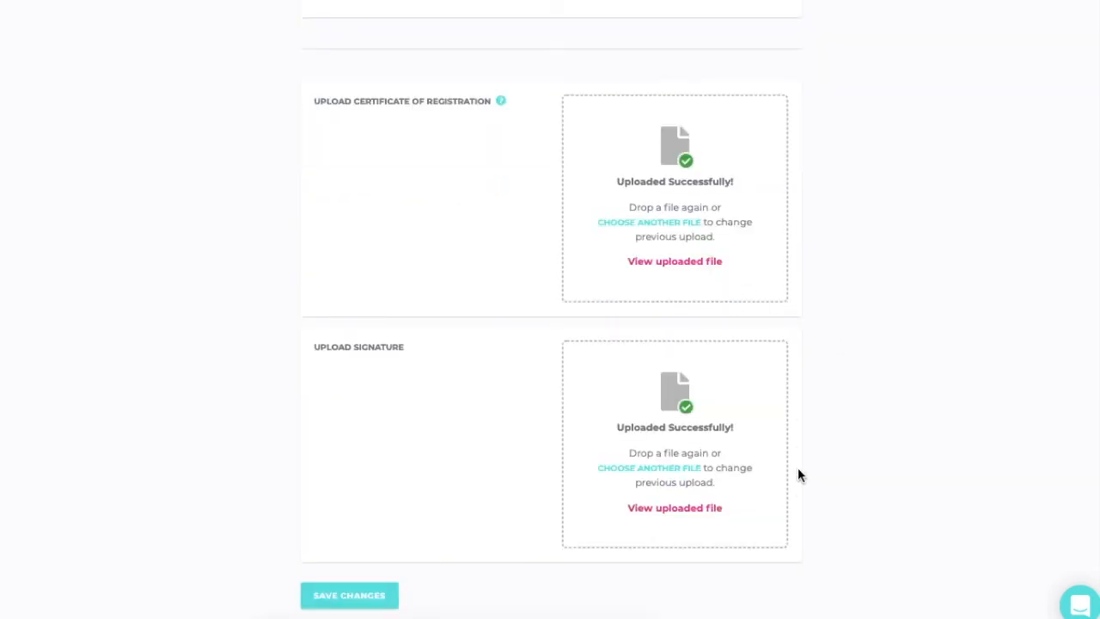
click(370, 602)
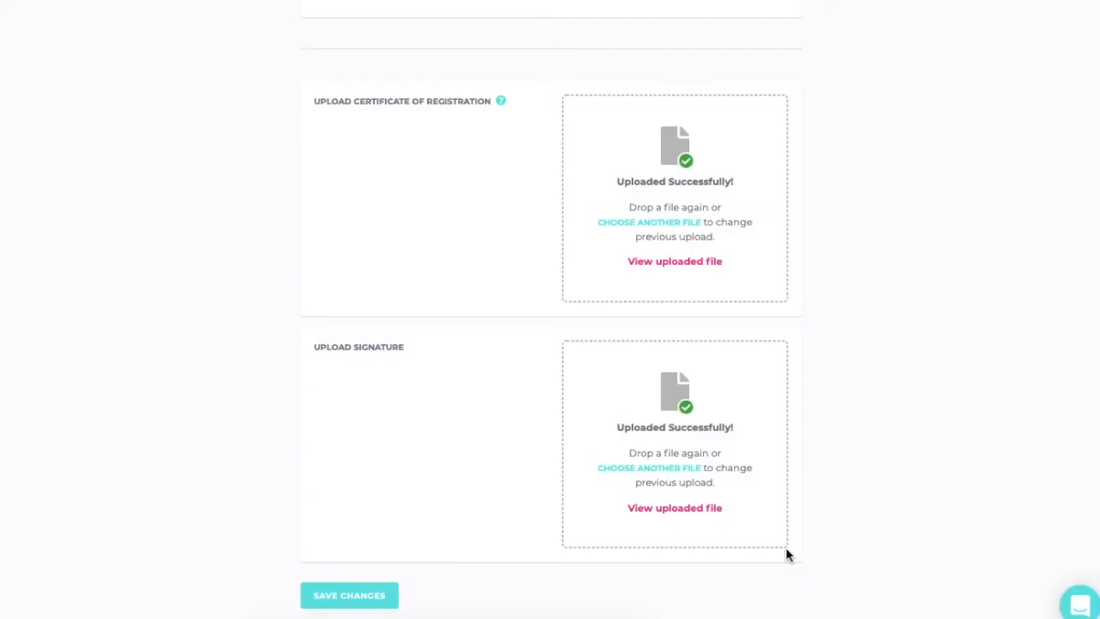
Review the notification settings and the taxpayer details on the settings page.
scroll(785, 547, up, 15)
scroll(782, 551, down, 3)
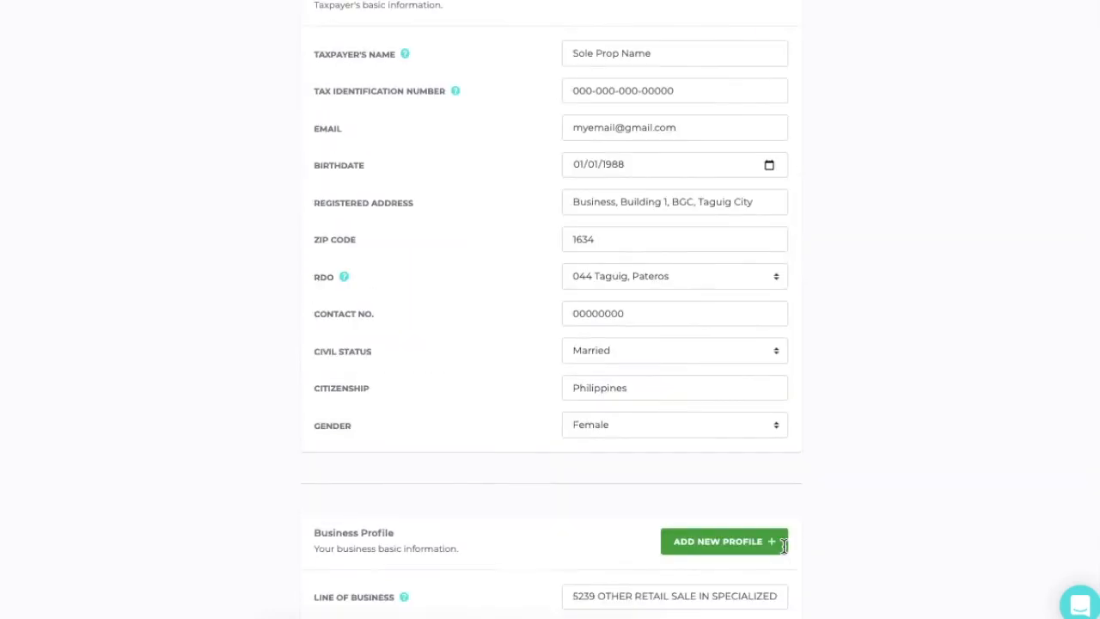
scroll(783, 546, up, 3)
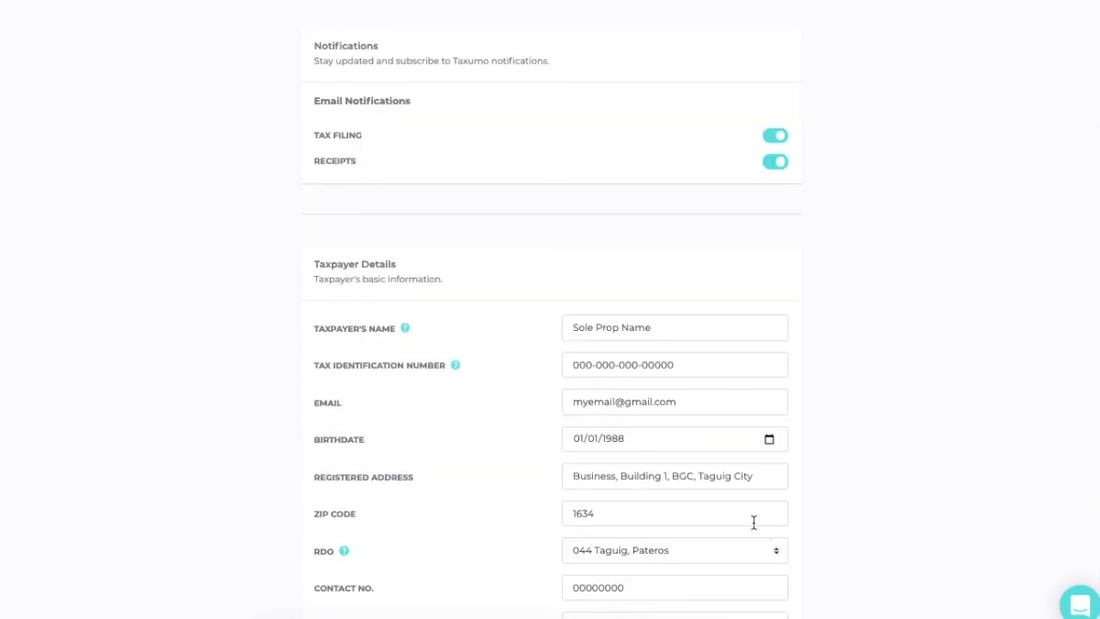